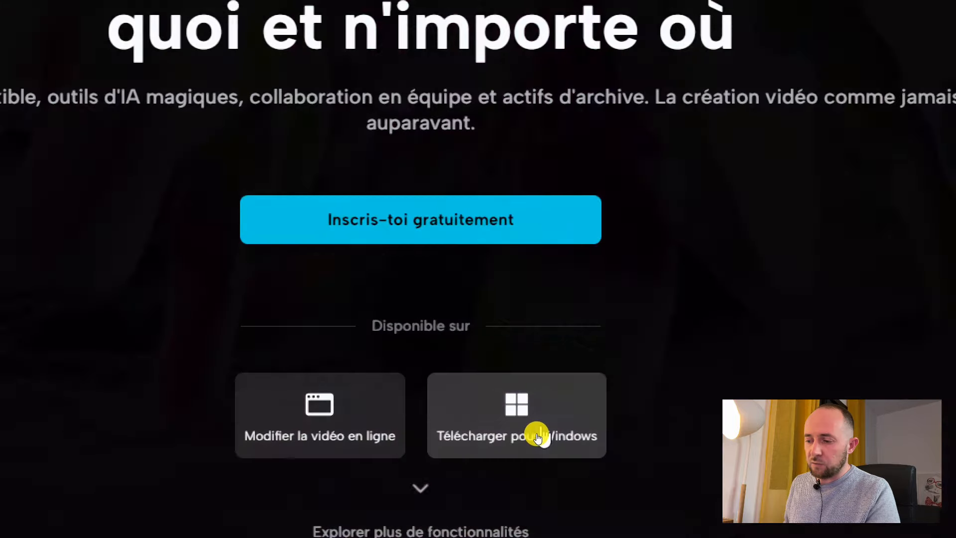
Download CapCut for Windows from its website and launch the downloaded installer from the download history.
{"action": "left_click", "coordinate": [536, 434]}
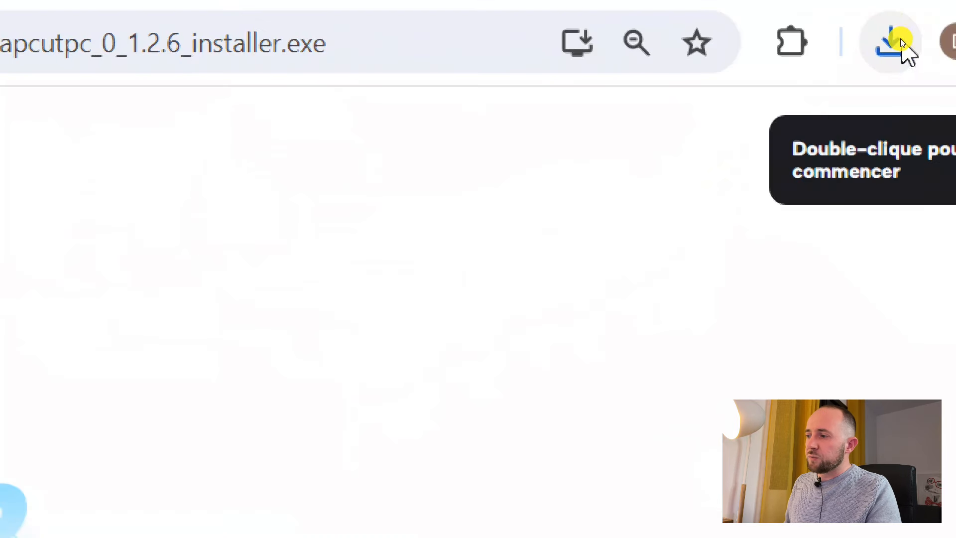
{"action": "left_click", "coordinate": [901, 40]}
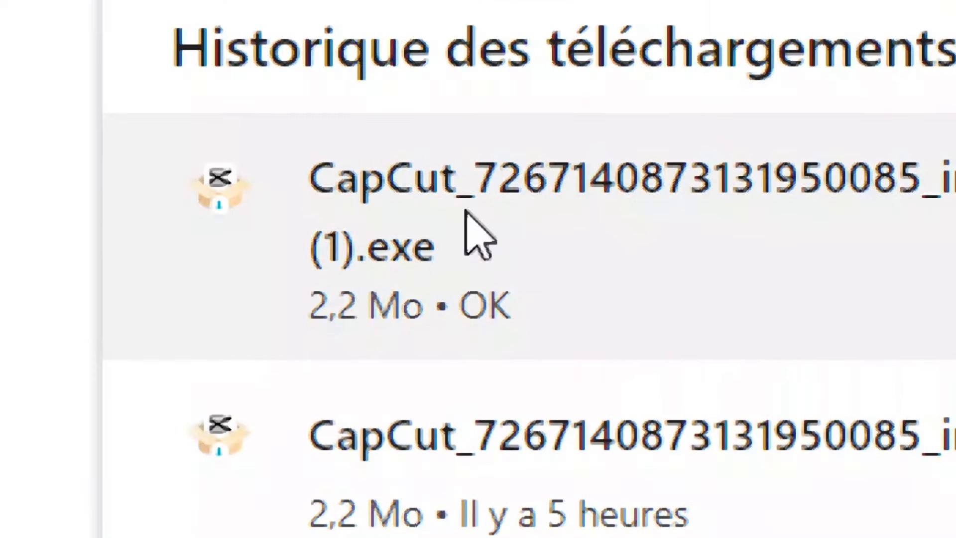
{"action": "left_click", "coordinate": [466, 211]}
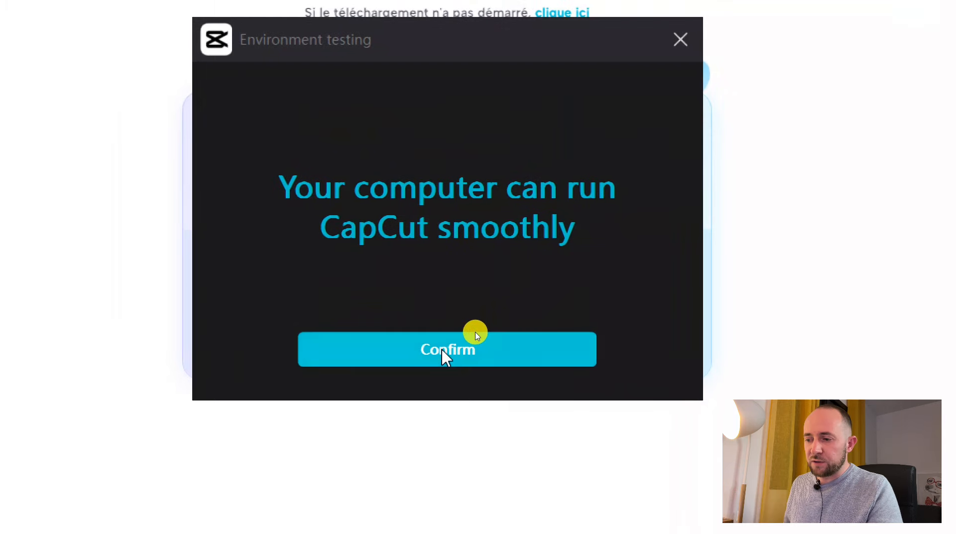
Confirm the environment test result and accept the Terms of Service and Privacy Policy.
{"action": "left_click", "coordinate": [475, 334]}
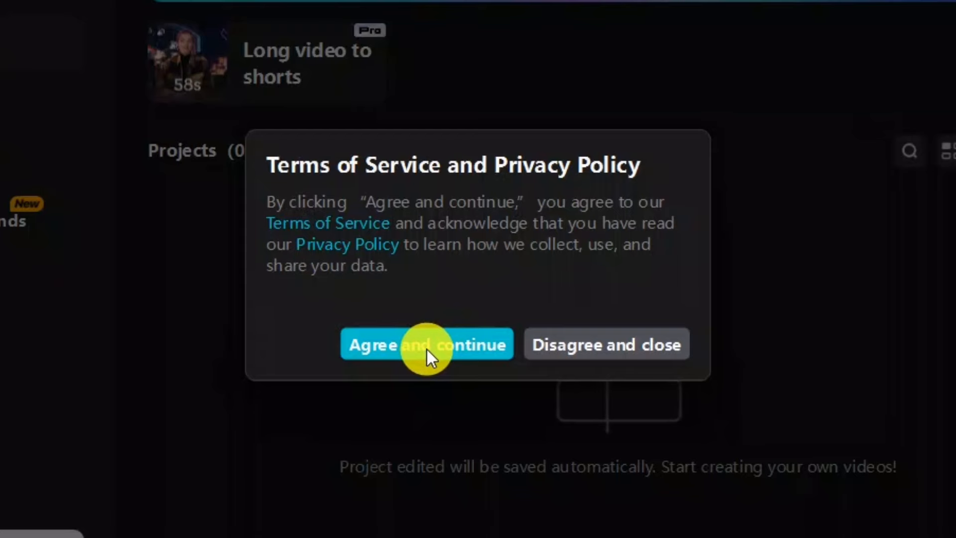
{"action": "left_click", "coordinate": [455, 304]}
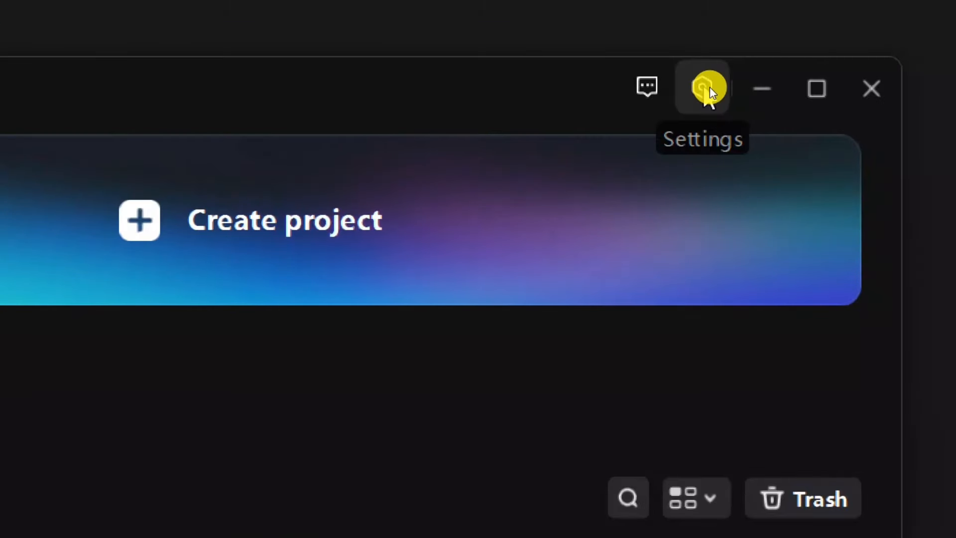
Change the interface language to Français, restart the program to apply it, and dismiss the welcome window.
{"action": "left_click", "coordinate": [709, 88]}
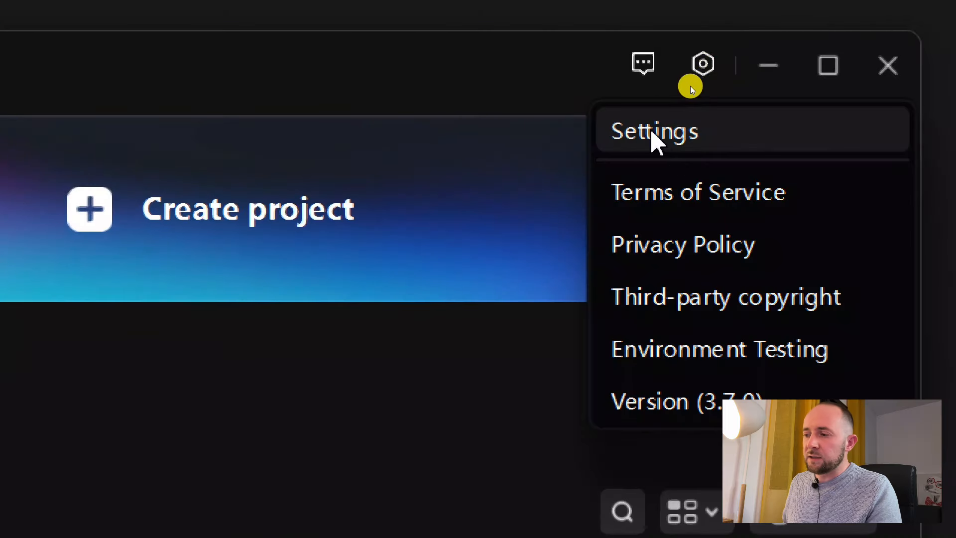
{"action": "left_click", "coordinate": [652, 134]}
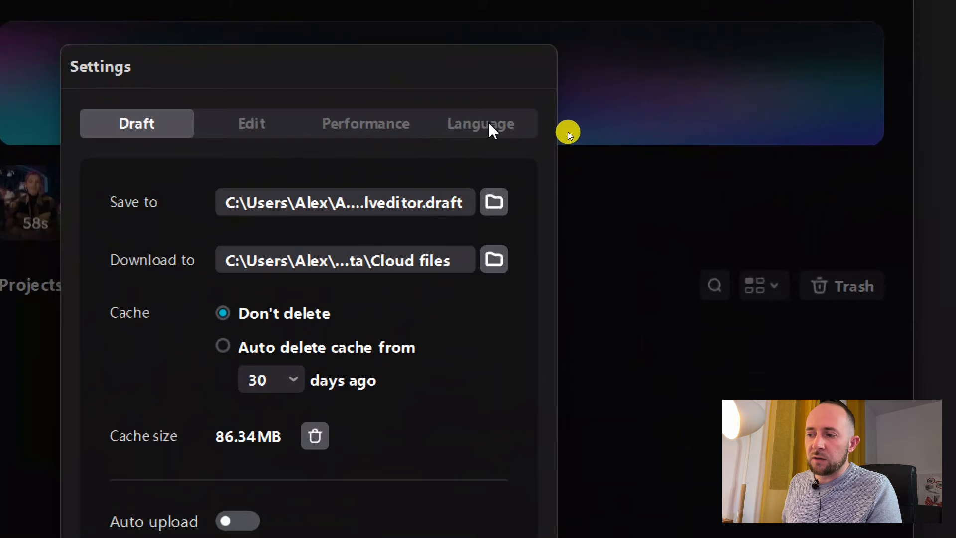
{"action": "left_click", "coordinate": [489, 127]}
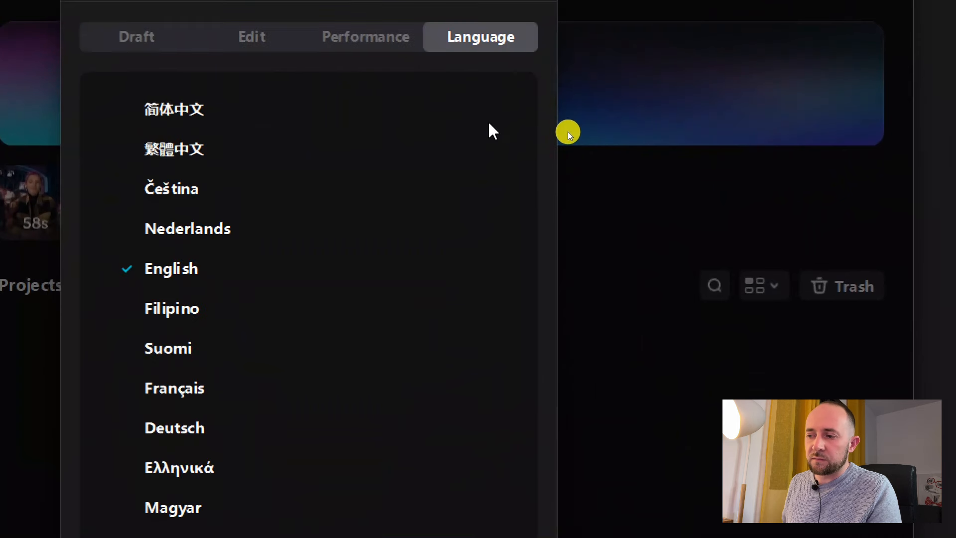
{"action": "left_click", "coordinate": [185, 388]}
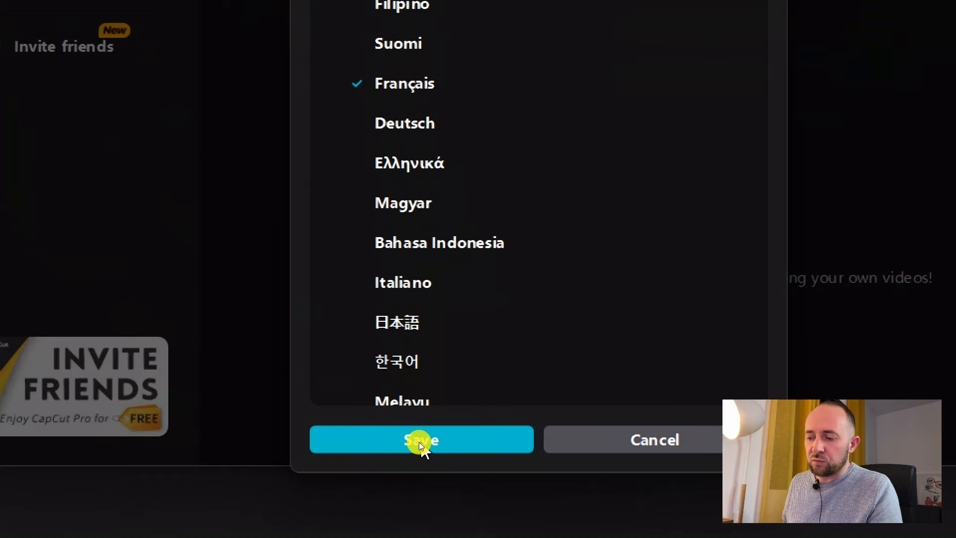
{"action": "left_click", "coordinate": [419, 441]}
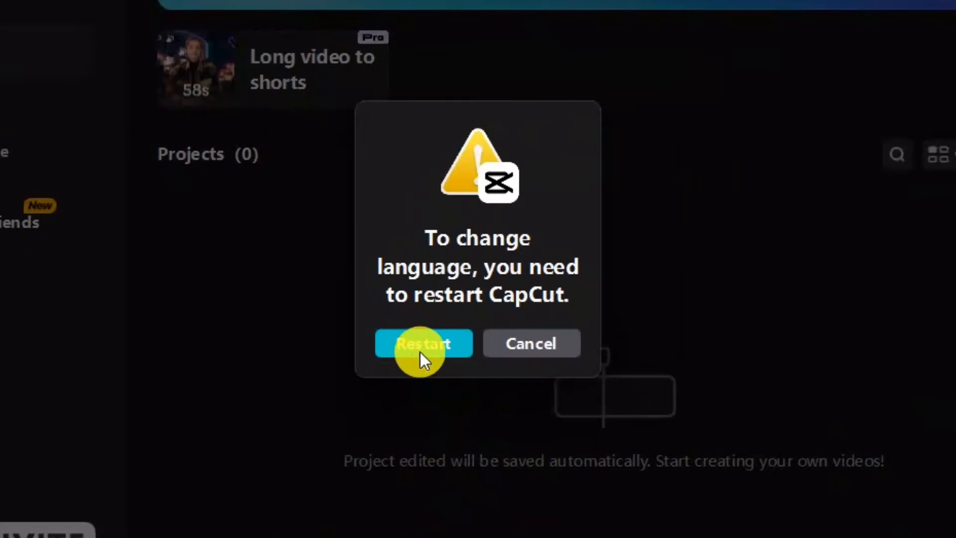
{"action": "left_click", "coordinate": [419, 343]}
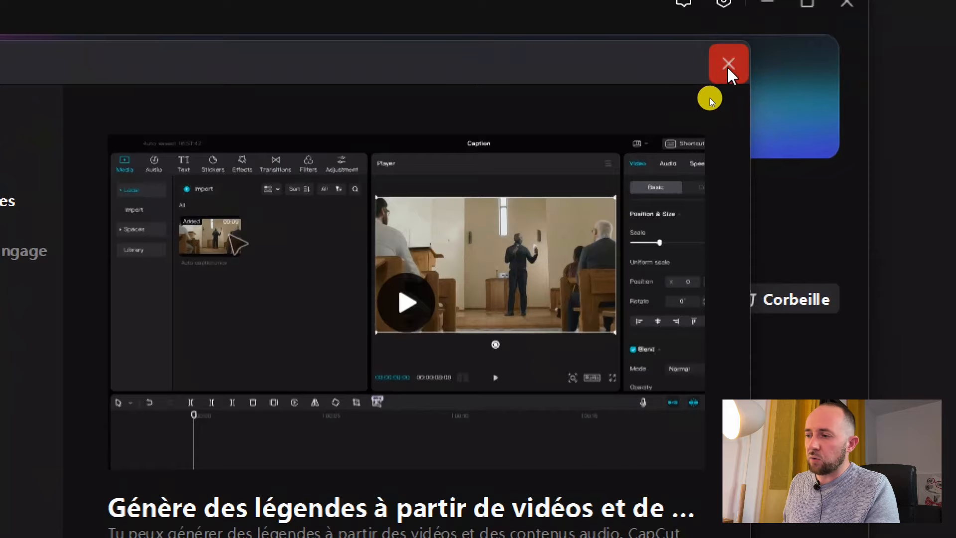
{"action": "left_click", "coordinate": [727, 65]}
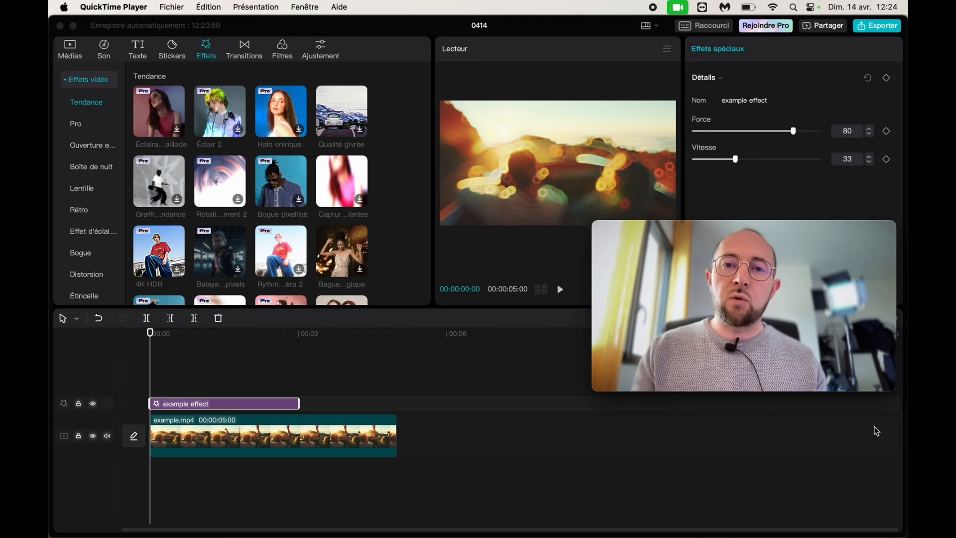
Delete the example effect and the example.mp4 clip from the timeline.
{"action": "left_click", "coordinate": [269, 519]}
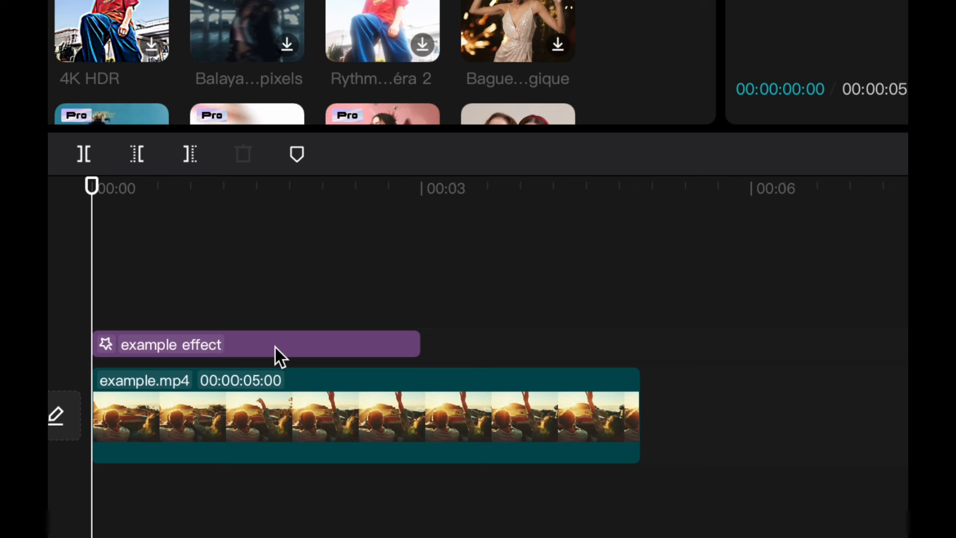
{"action": "right_click", "coordinate": [274, 346]}
{"action": "left_click", "coordinate": [341, 318]}
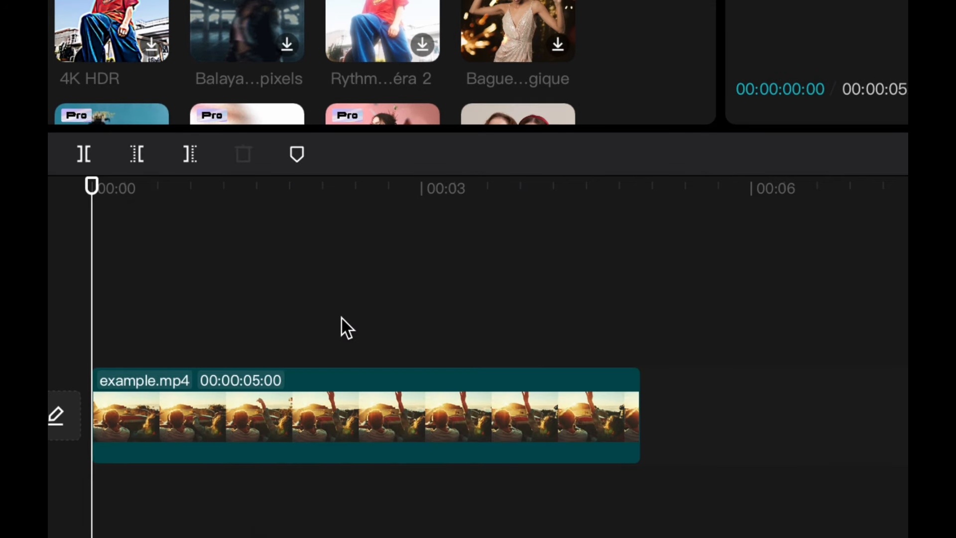
{"action": "right_click", "coordinate": [301, 392]}
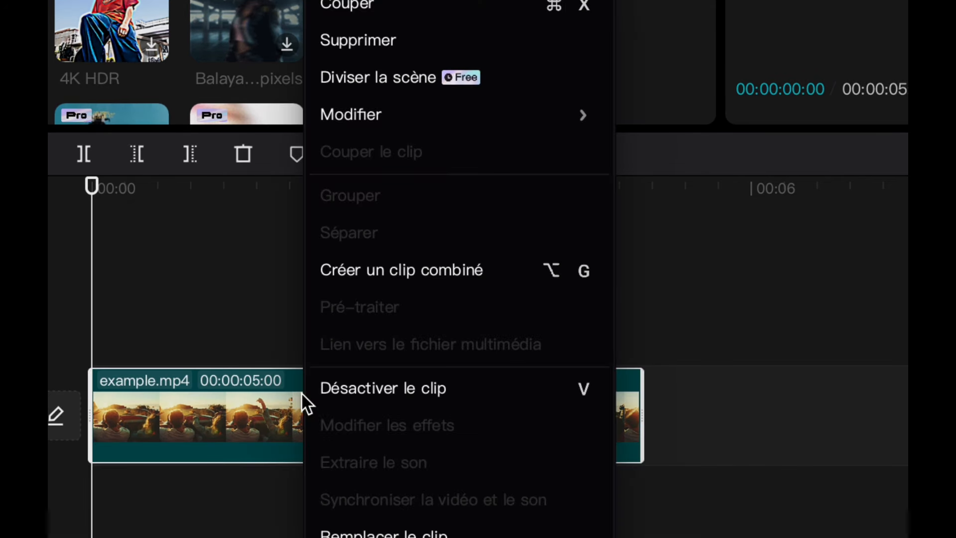
{"action": "left_click", "coordinate": [385, 49]}
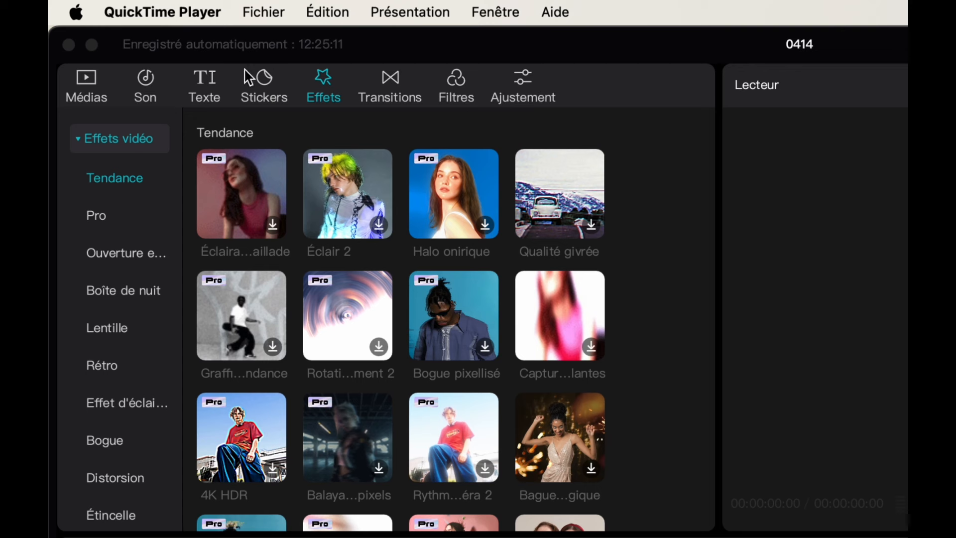
Look through the media, audio and transitions libraries.
{"action": "left_click", "coordinate": [84, 84]}
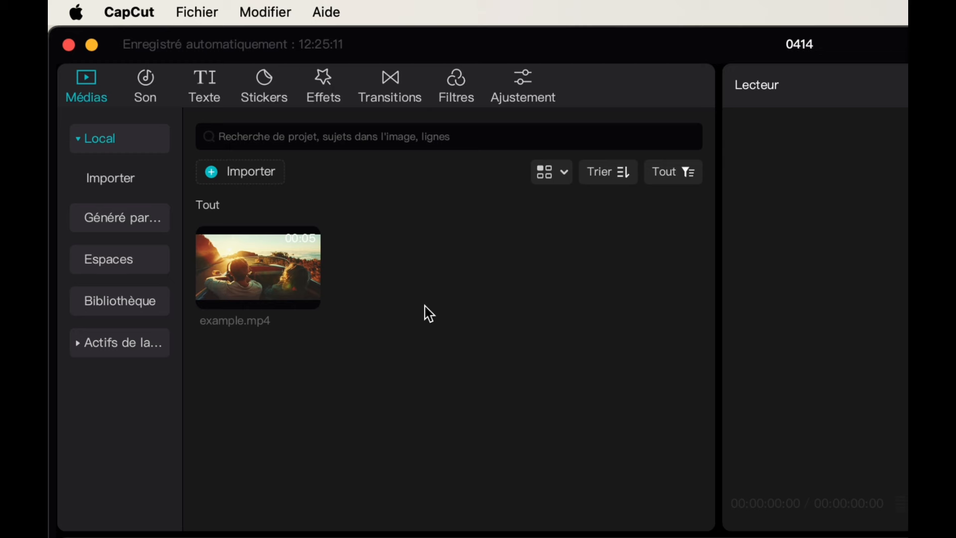
{"action": "left_click", "coordinate": [152, 91]}
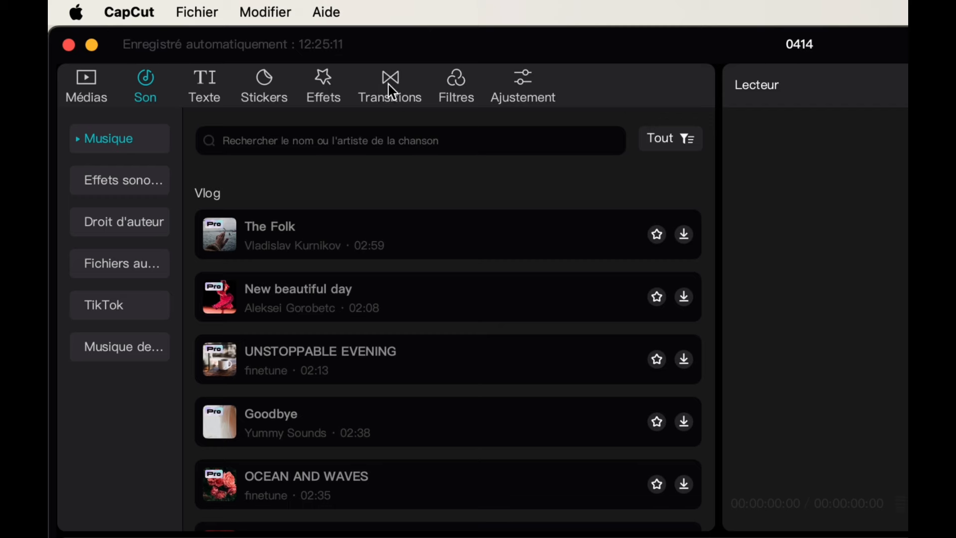
{"action": "left_click", "coordinate": [384, 95]}
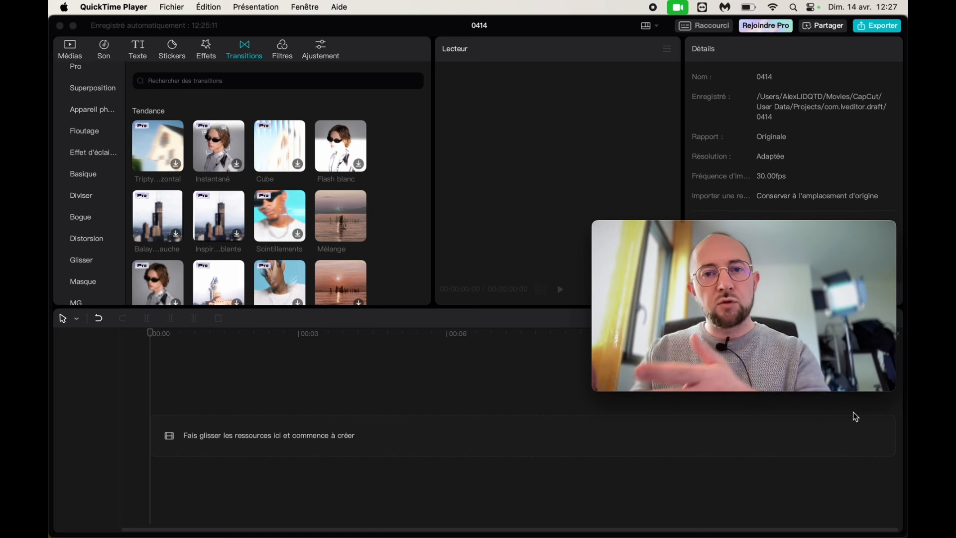
{"action": "left_click", "coordinate": [856, 416]}
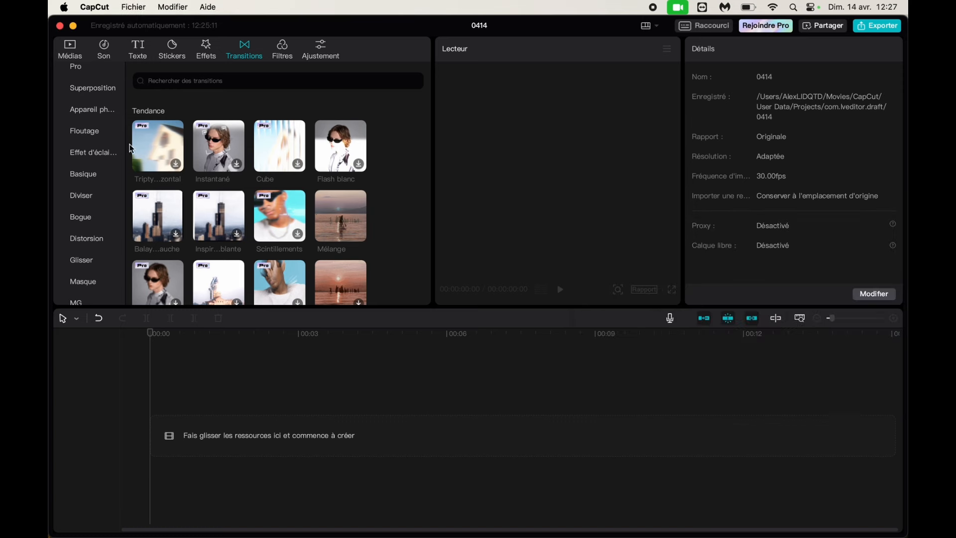
Import the IMG photos and videos, including IMG_9335 through IMG_E9339, from the Images folder into the project media.
{"action": "left_click", "coordinate": [70, 56]}
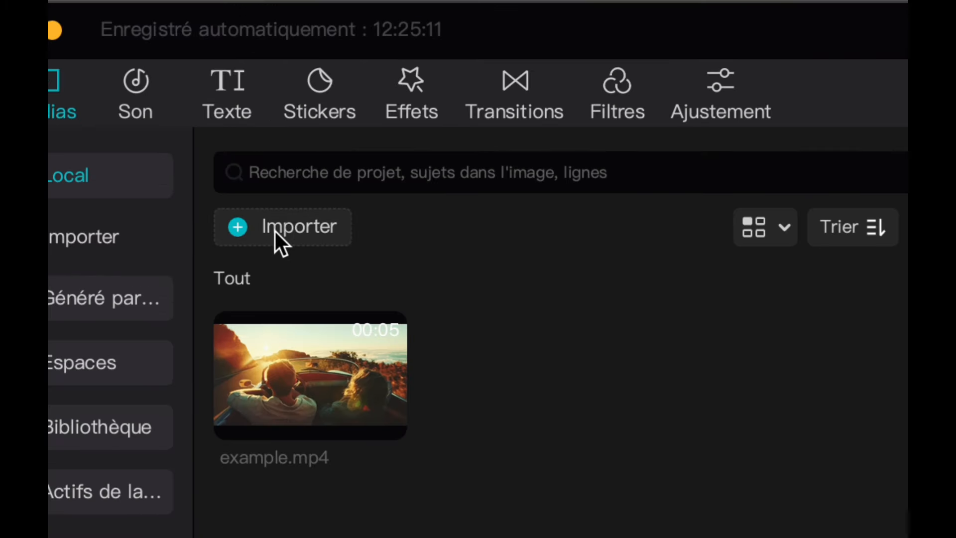
{"action": "left_click", "coordinate": [275, 231]}
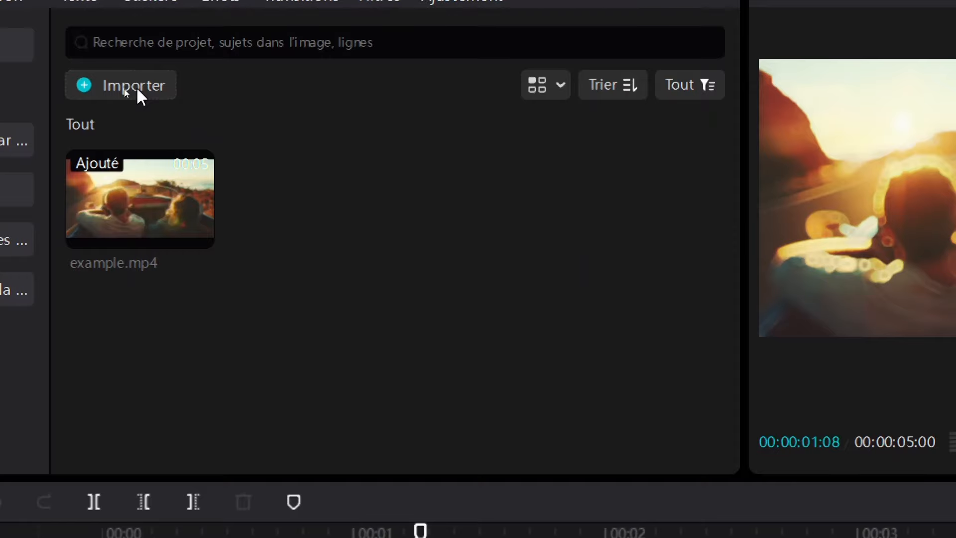
{"action": "left_click", "coordinate": [136, 86]}
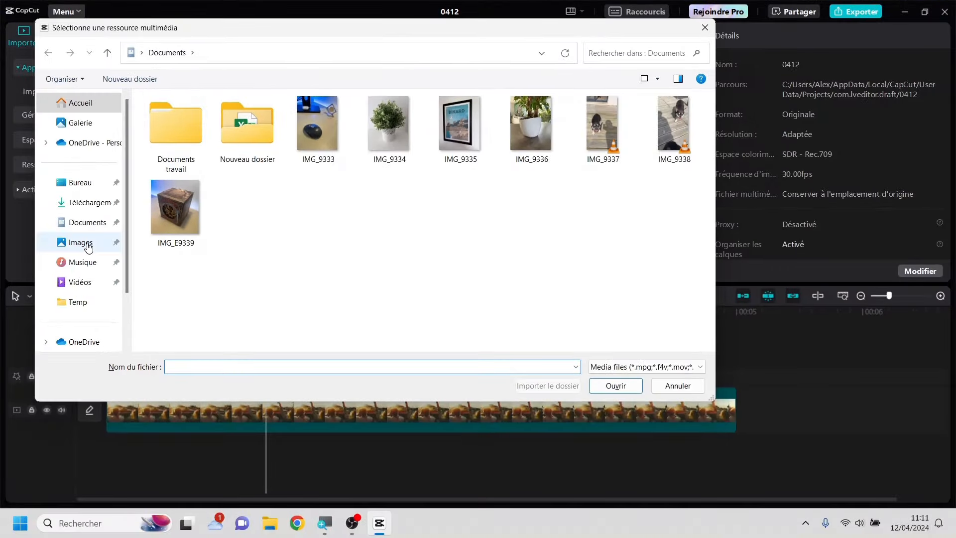
{"action": "left_click", "coordinate": [88, 247]}
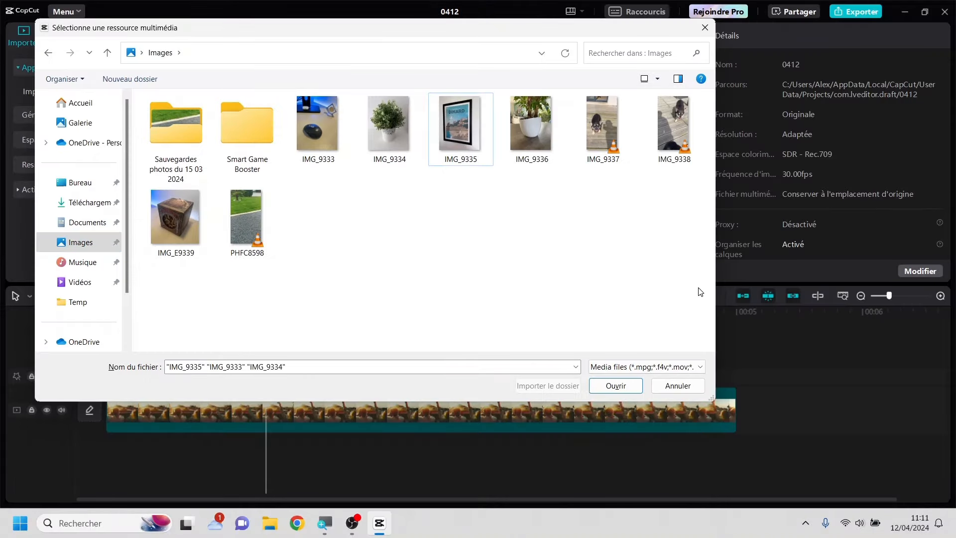
{"action": "left_click_drag", "start_coordinate": [695, 283], "coordinate": [327, 117]}
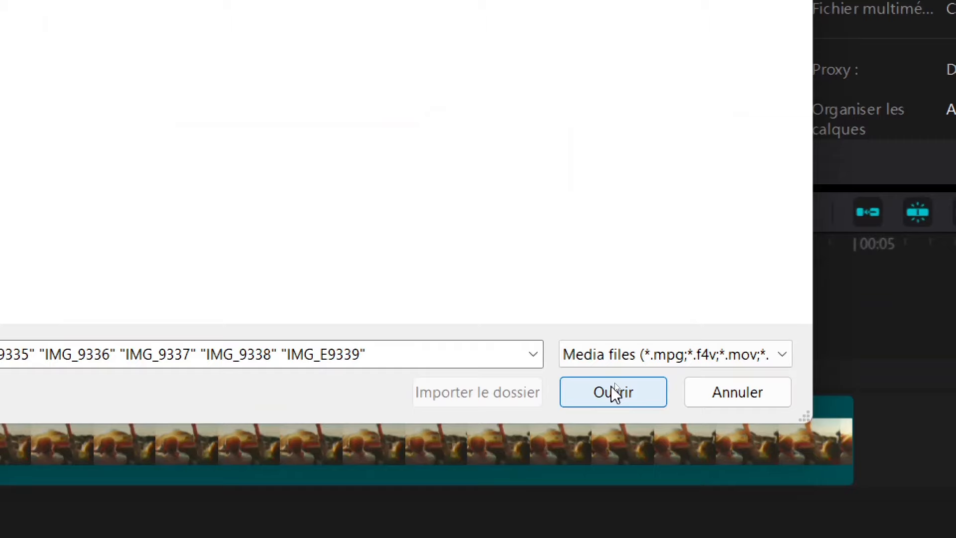
{"action": "left_click", "coordinate": [615, 383]}
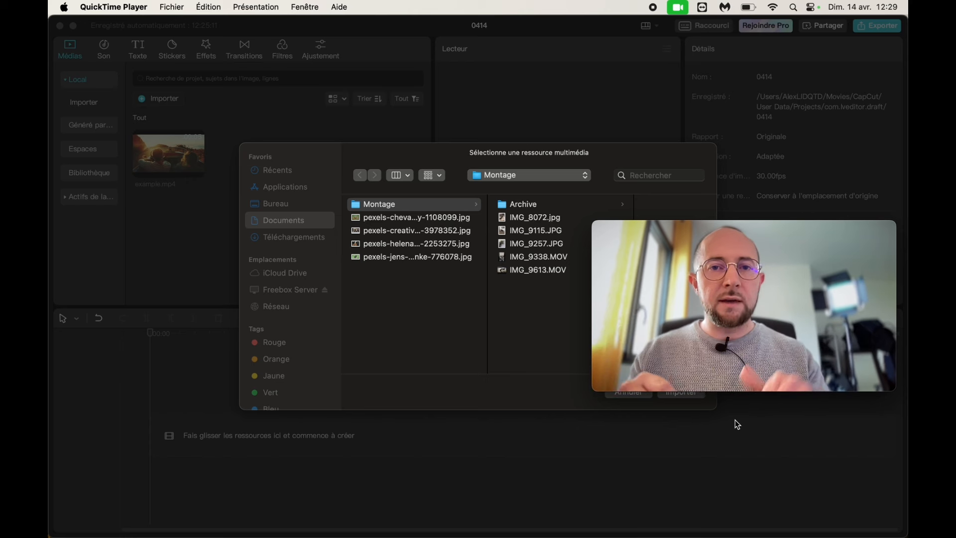
Import IMG_8072.jpg, IMG_9115.JPG, IMG_9257.JPG, IMG_9338.MOV and IMG_9613.MOV from the Montage folder and place all five on the timeline.
{"action": "left_click", "coordinate": [560, 311]}
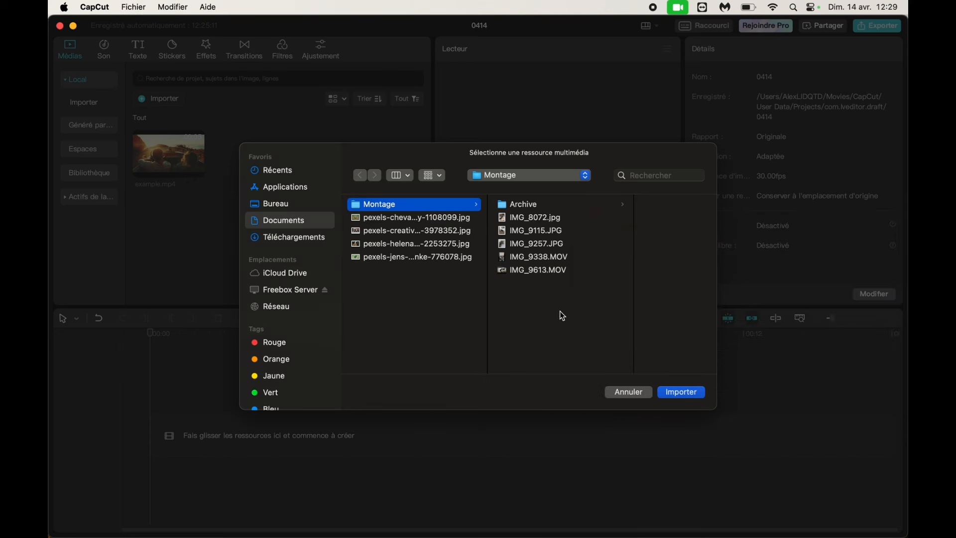
{"action": "left_click_drag", "start_coordinate": [561, 295], "coordinate": [530, 221]}
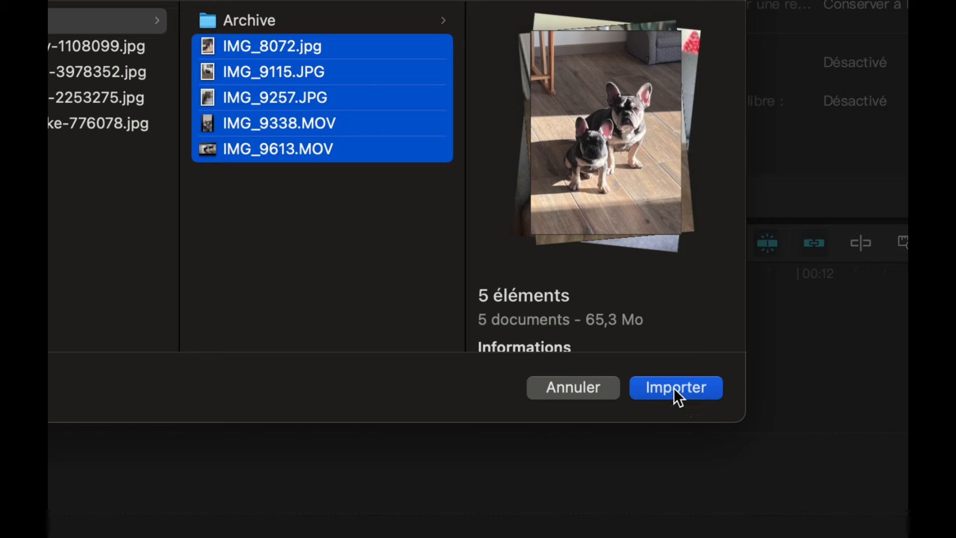
{"action": "left_click", "coordinate": [673, 388]}
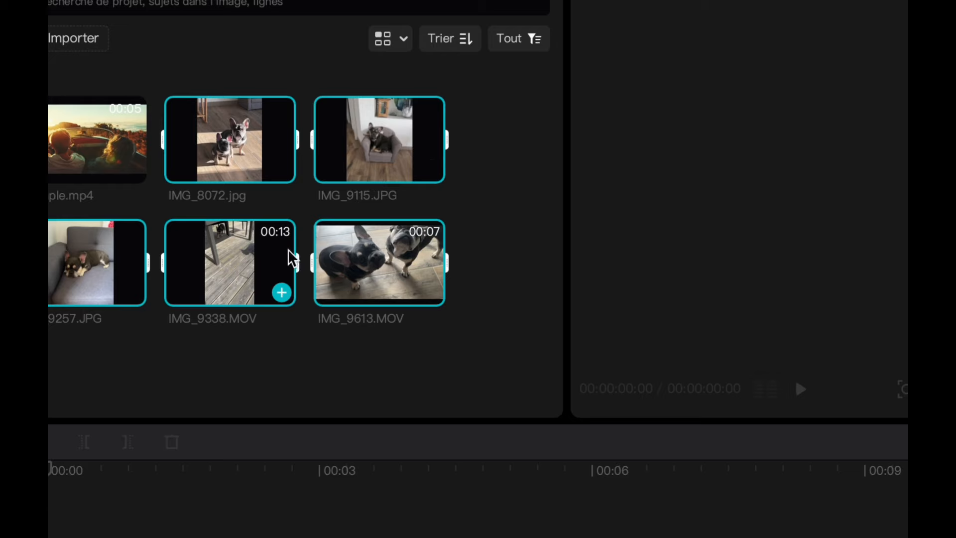
{"action": "left_click", "coordinate": [282, 170]}
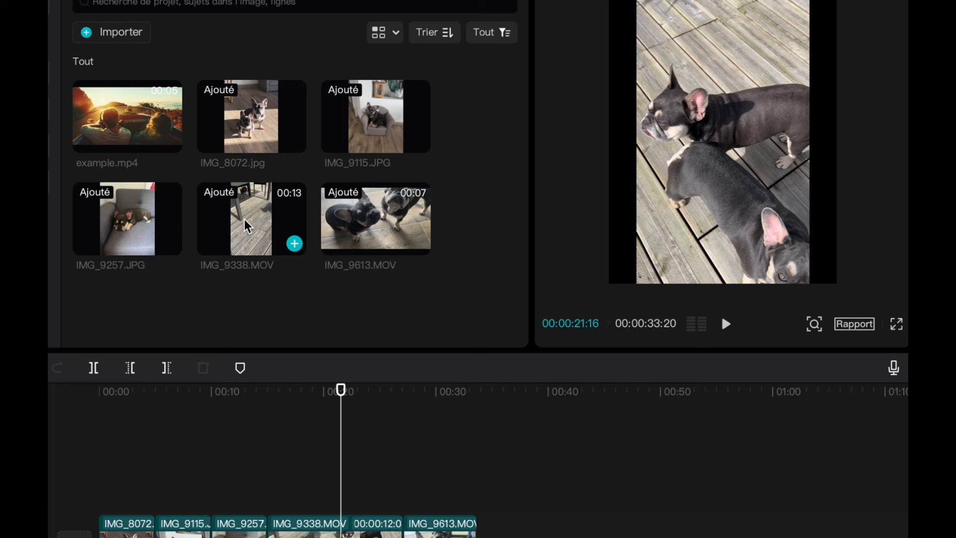
Add a second copy of IMG_9338.MOV at the end of the timeline and delete it again.
{"action": "left_click_drag", "start_coordinate": [247, 226], "coordinate": [483, 508]}
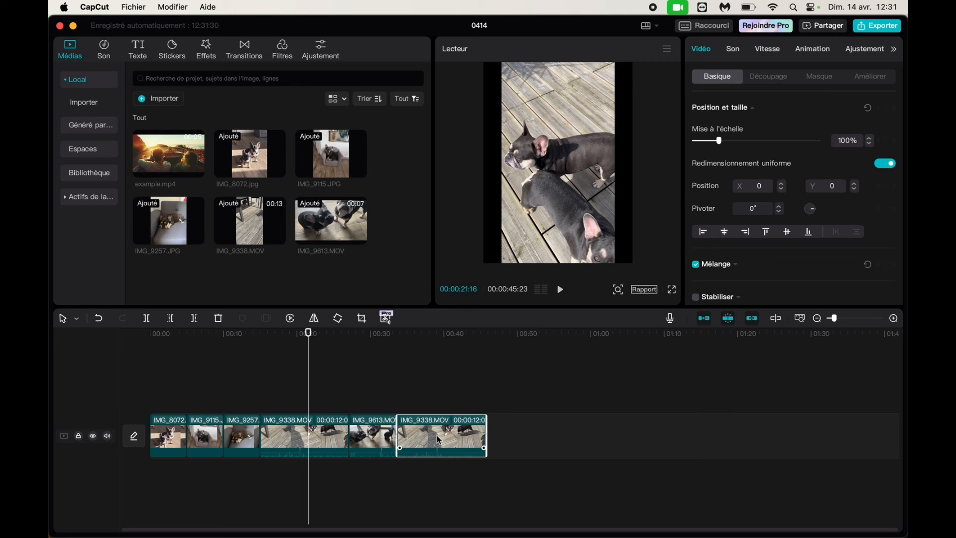
{"action": "right_click", "coordinate": [438, 440]}
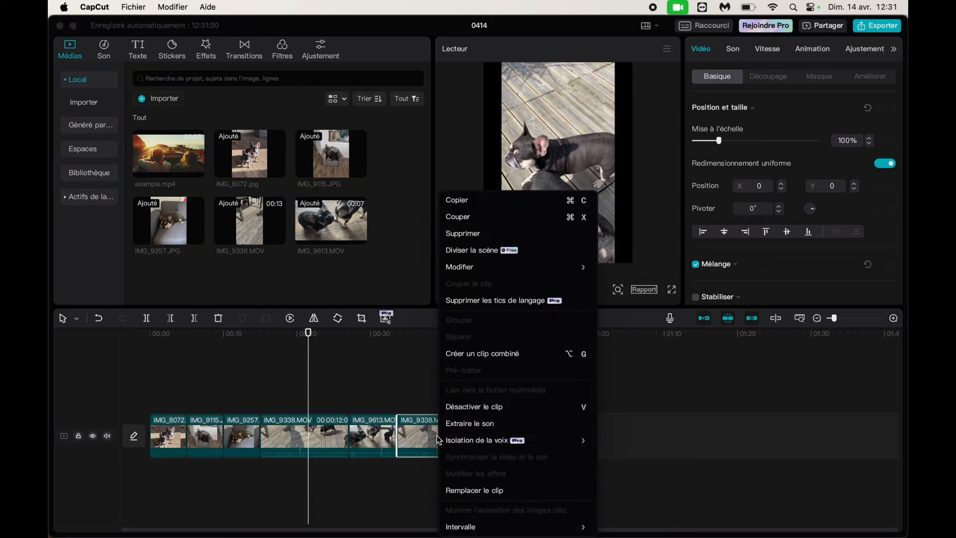
{"action": "left_click", "coordinate": [463, 234]}
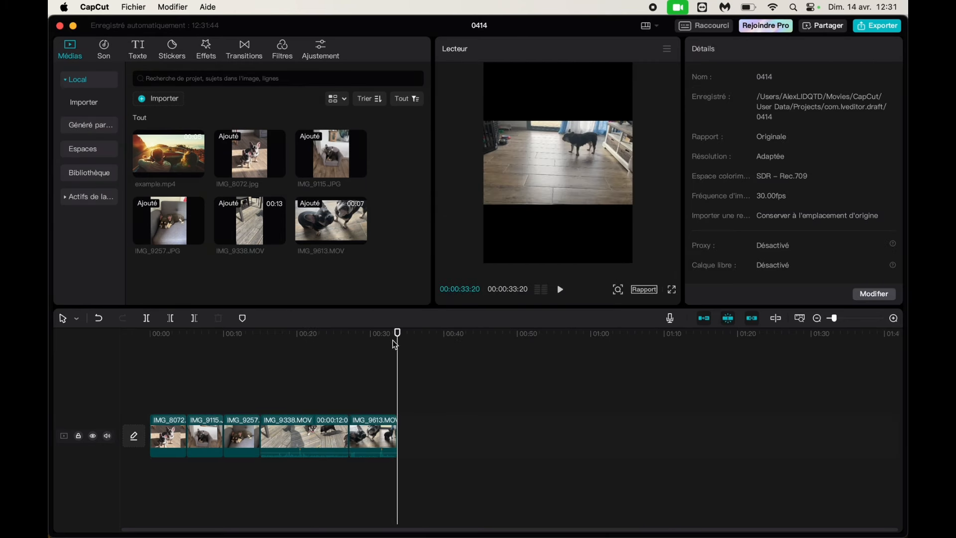
Scrub the playhead back through the clips to the start of the timeline at 00:00:00:00.
{"action": "left_click_drag", "start_coordinate": [397, 334], "coordinate": [223, 356]}
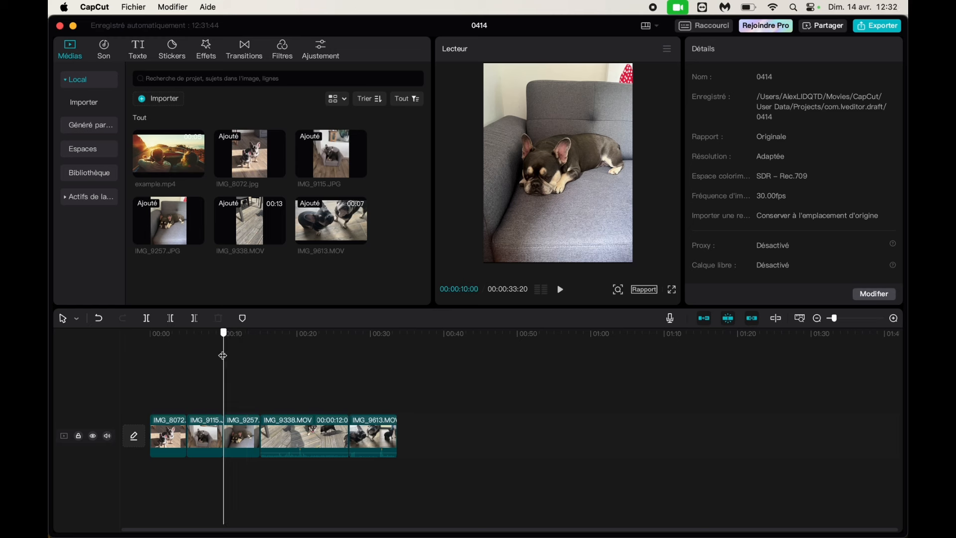
{"action": "left_click_drag", "start_coordinate": [223, 356], "coordinate": [137, 354]}
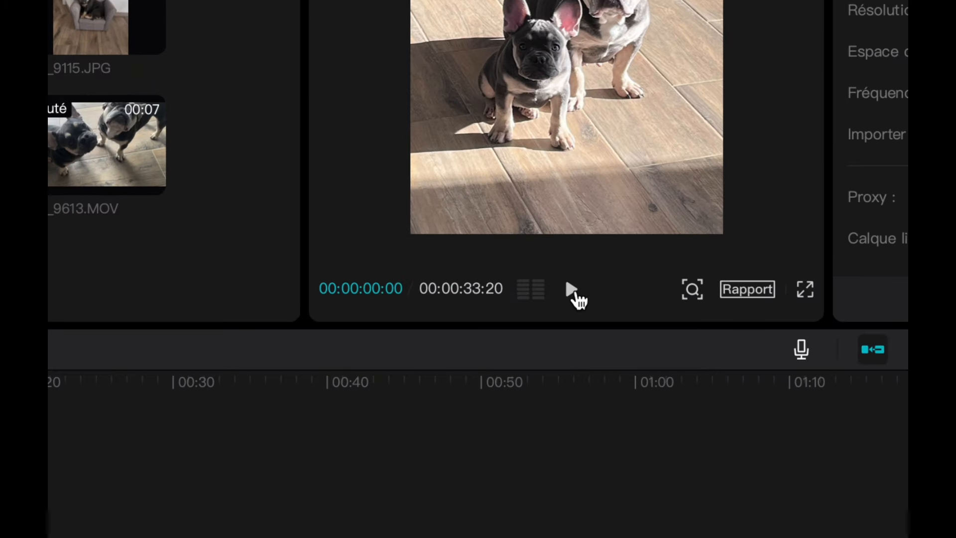
Play the assembled photos and videos from the start to check the sequence.
{"action": "left_click", "coordinate": [572, 292]}
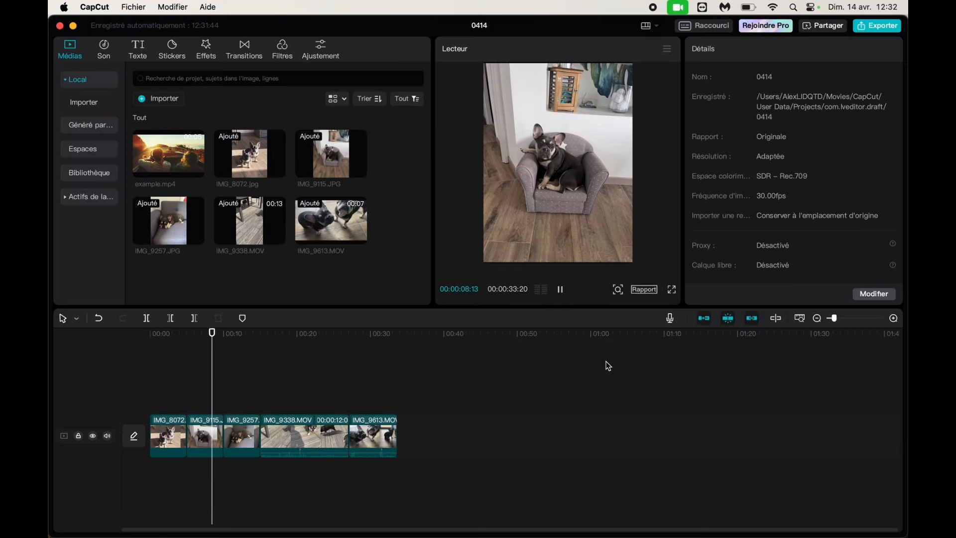
{"action": "left_click", "coordinate": [278, 435]}
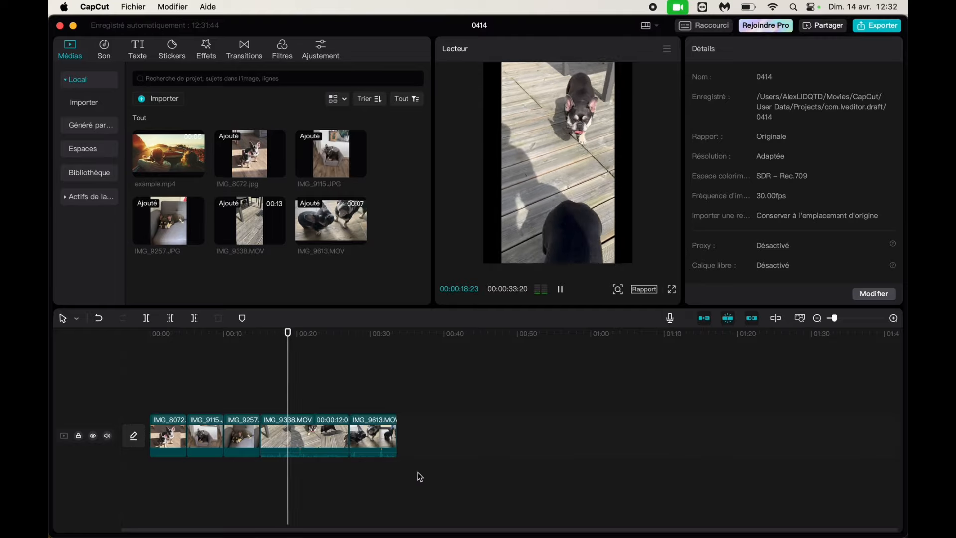
{"action": "left_click_drag", "start_coordinate": [298, 333], "coordinate": [308, 334]}
Trim IMG_8072.jpg to 3 seconds and IMG_9115.JPG to about 2.6 seconds, and play the edit from the start.
{"action": "left_click_drag", "start_coordinate": [390, 317], "coordinate": [486, 391]}
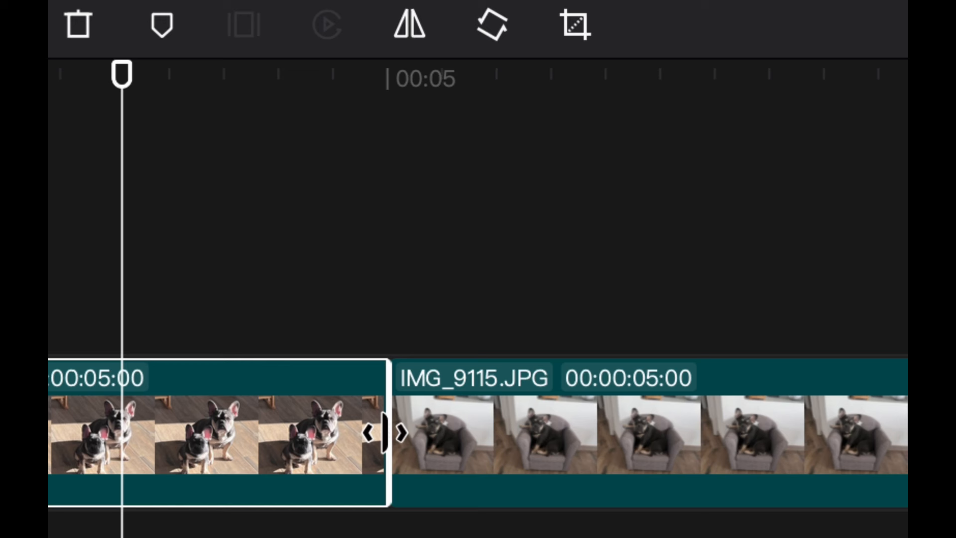
{"action": "left_click_drag", "start_coordinate": [385, 434], "coordinate": [171, 431]}
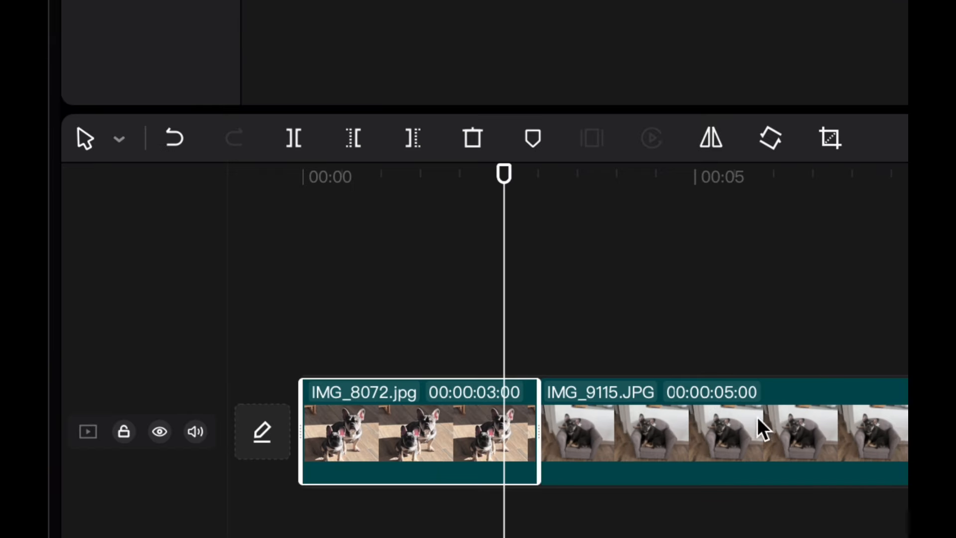
{"action": "left_click", "coordinate": [742, 411]}
{"action": "left_click_drag", "start_coordinate": [932, 451], "coordinate": [736, 451]}
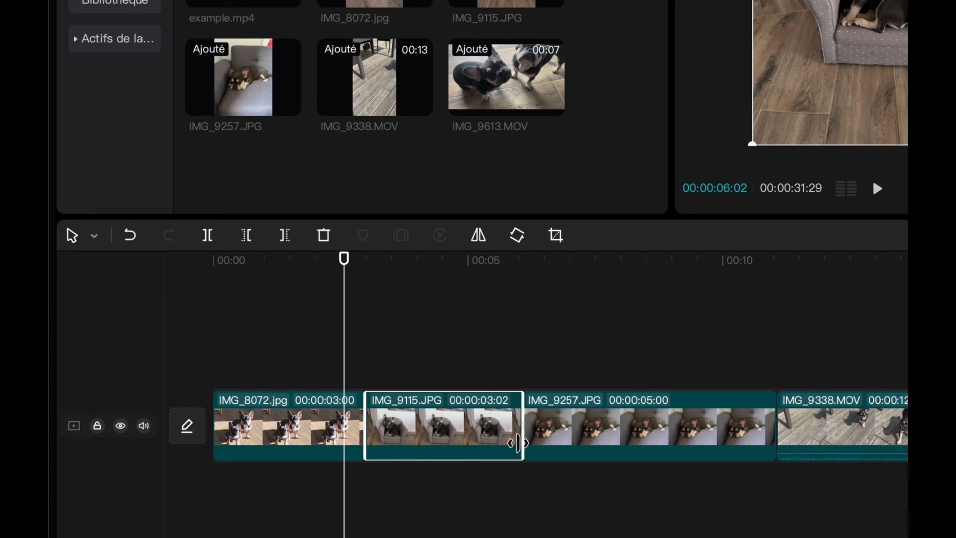
{"action": "left_click_drag", "start_coordinate": [494, 440], "coordinate": [488, 438]}
{"action": "left_click_drag", "start_coordinate": [344, 262], "coordinate": [212, 269]}
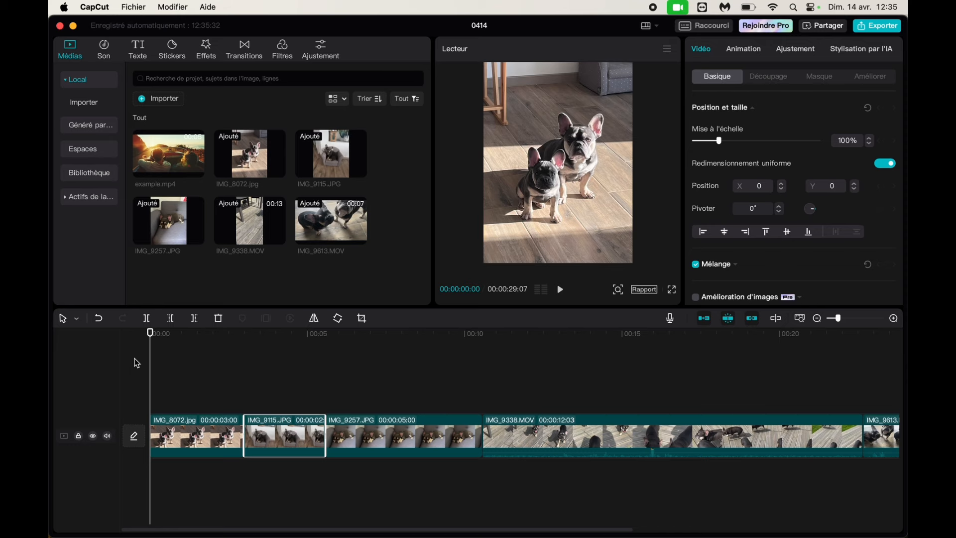
{"action": "key", "text": "space"}
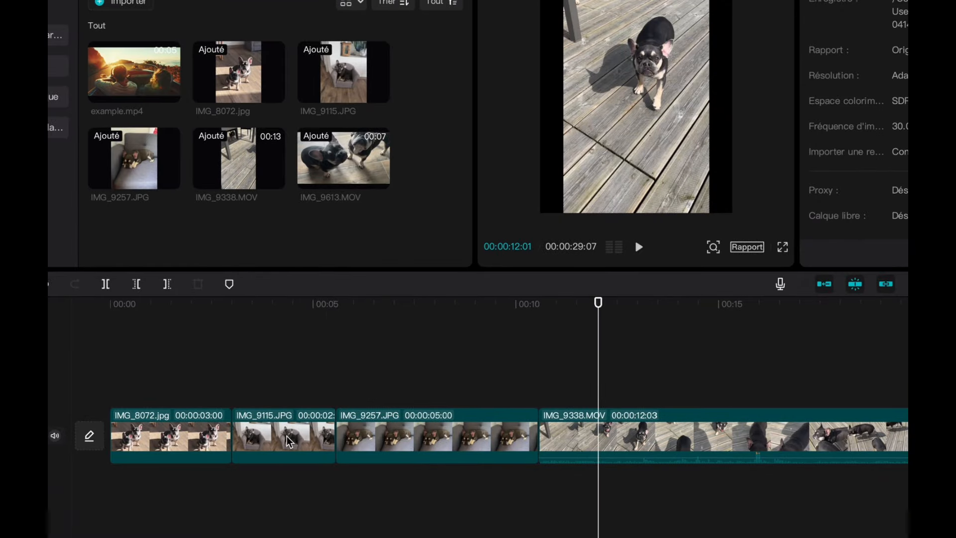
Move the IMG_9115.JPG clip ahead of IMG_8072.jpg so that it opens the timeline.
{"action": "left_click", "coordinate": [283, 436]}
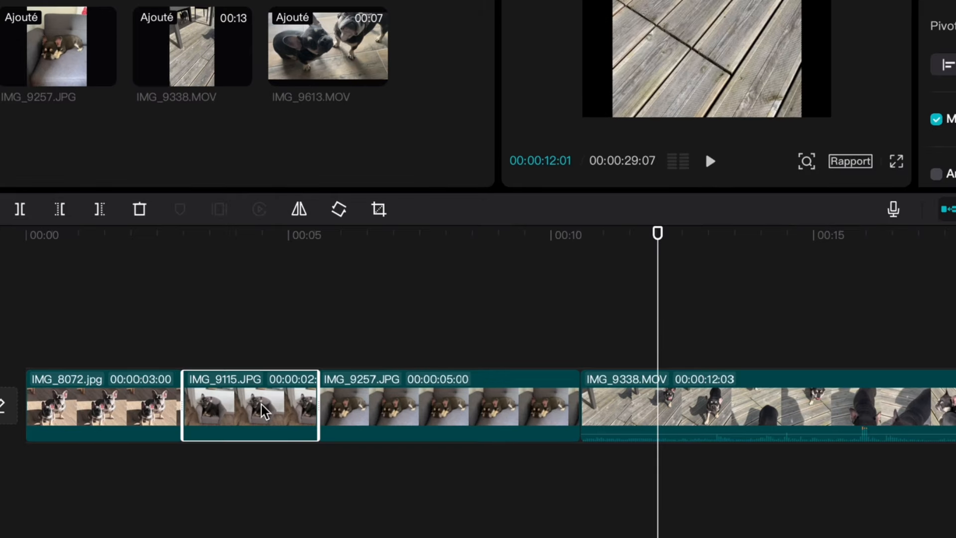
{"action": "left_click_drag", "start_coordinate": [264, 411], "coordinate": [143, 278]}
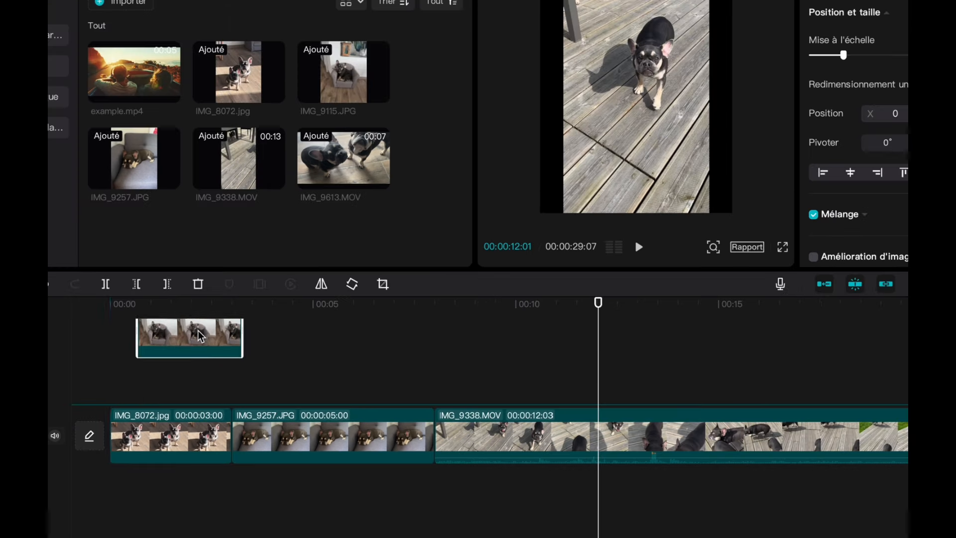
{"action": "left_click_drag", "start_coordinate": [200, 337], "coordinate": [162, 442]}
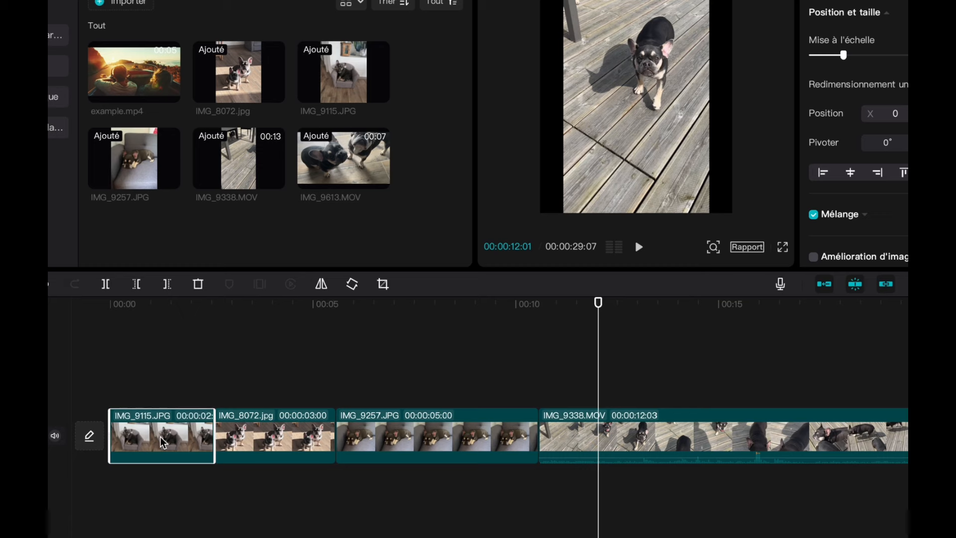
Play the reordered sequence from its opening clip through to IMG_9257.JPG.
{"action": "left_click", "coordinate": [133, 371]}
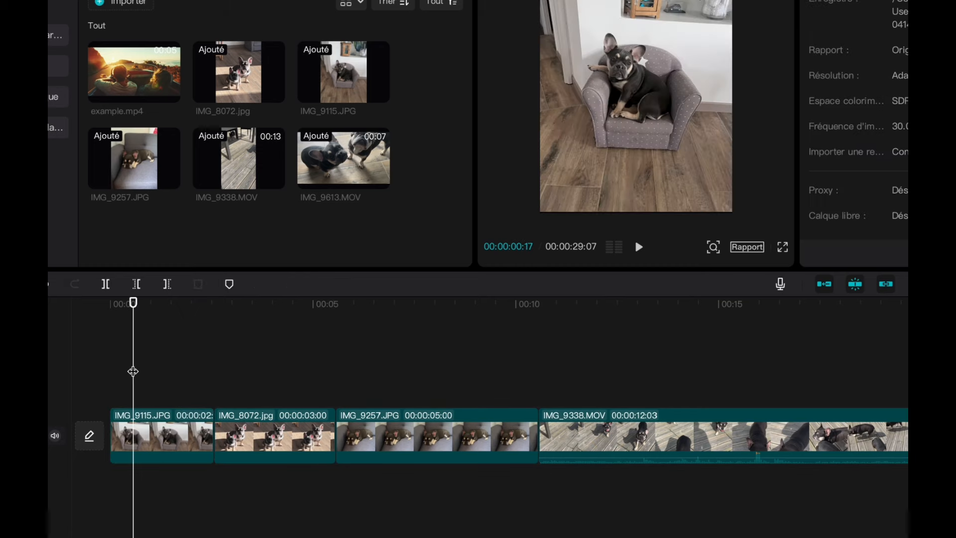
{"action": "left_click_drag", "start_coordinate": [133, 305], "coordinate": [98, 304]}
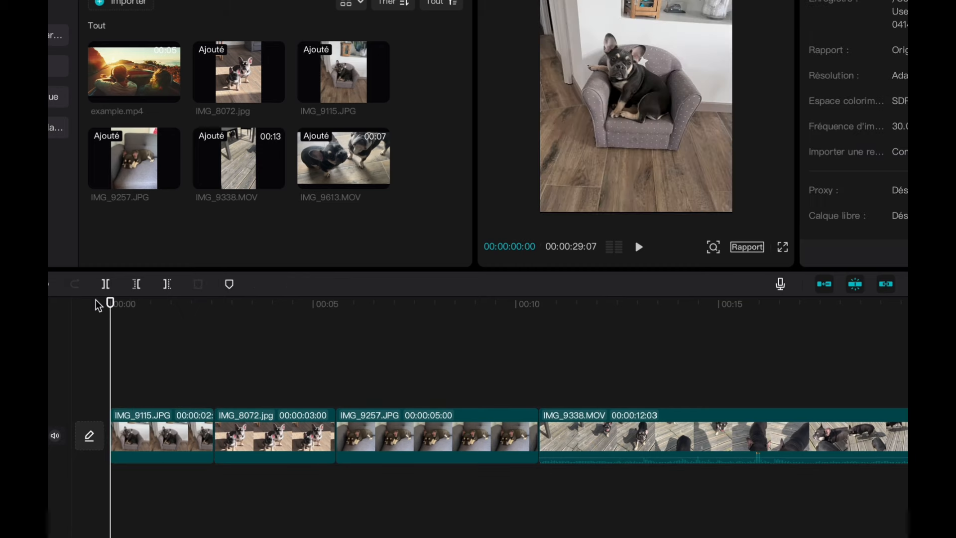
{"action": "key", "text": "space"}
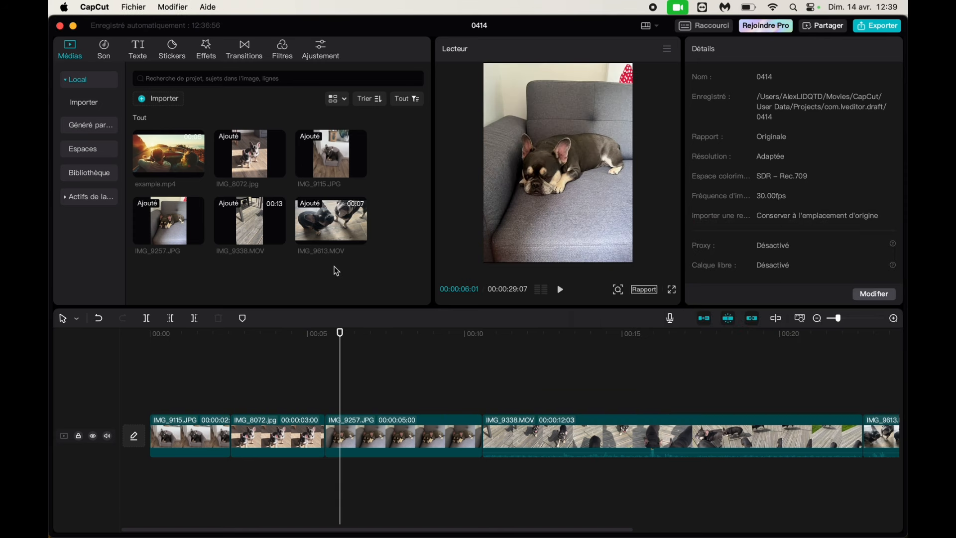
{"action": "left_click", "coordinate": [214, 396]}
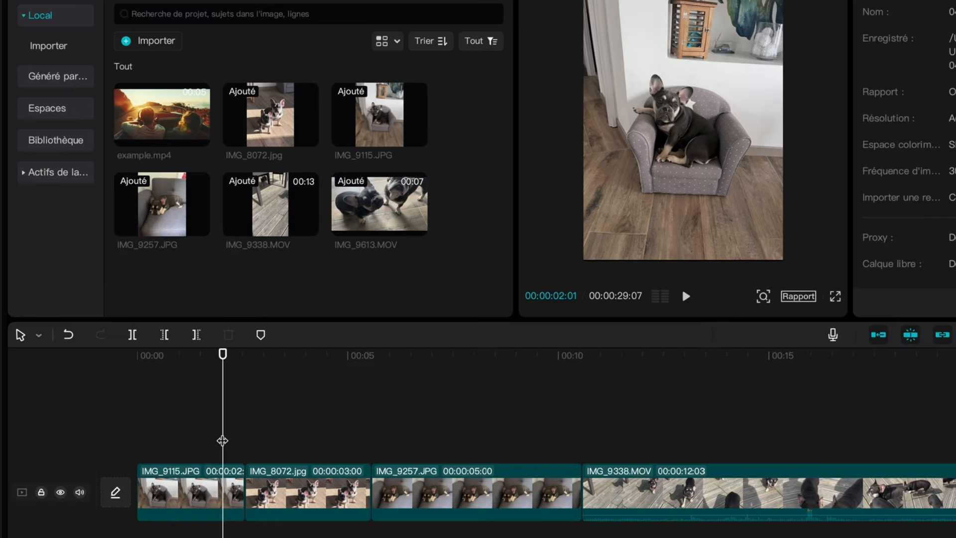
{"action": "key", "text": "space"}
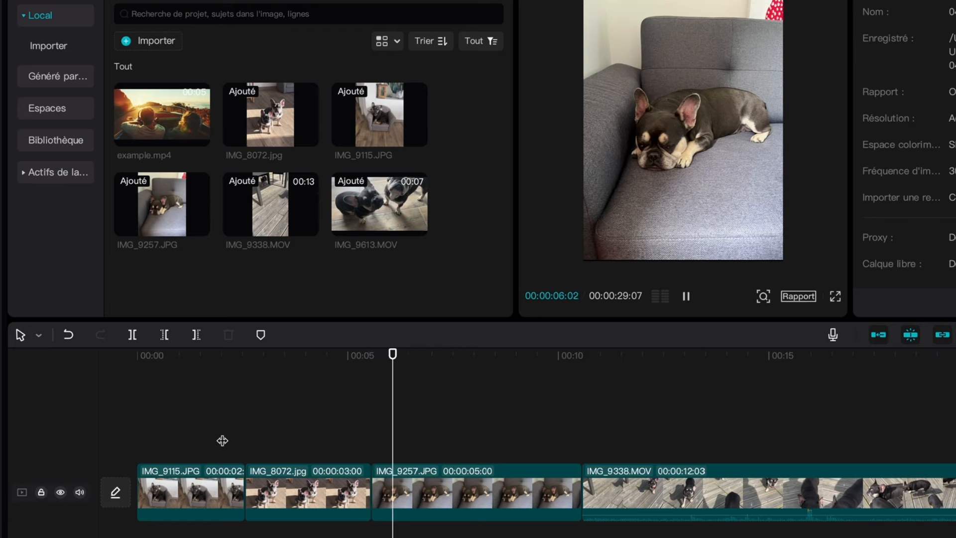
{"action": "key", "text": "space"}
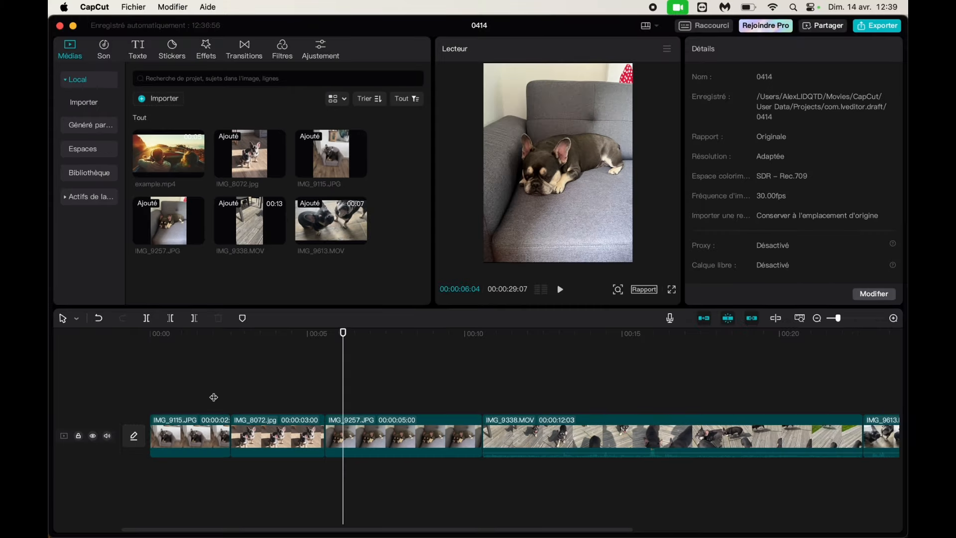
Add the "Souve…sants" transition from the Tendance category between the IMG_9115.JPG and IMG_8072.jpg clips.
{"action": "left_click", "coordinate": [244, 52]}
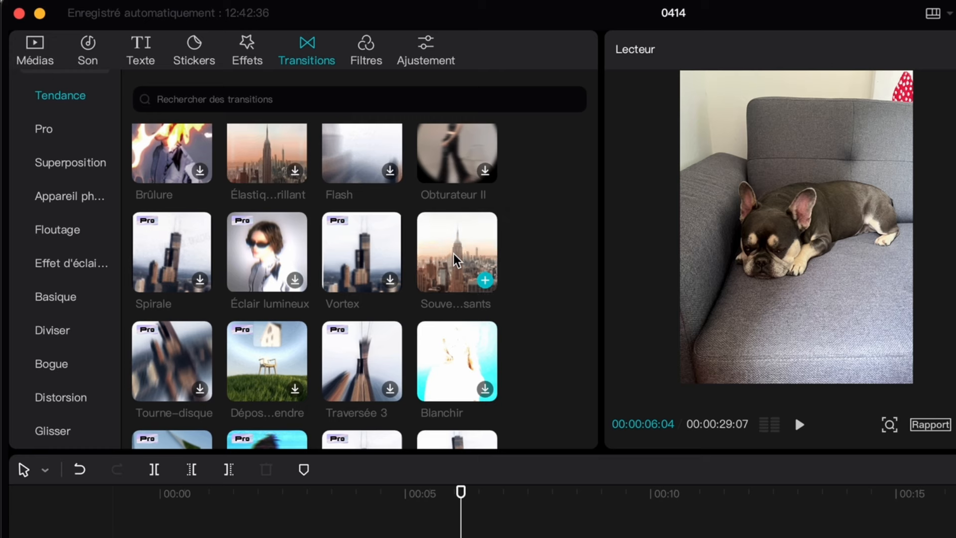
{"action": "left_click", "coordinate": [450, 248]}
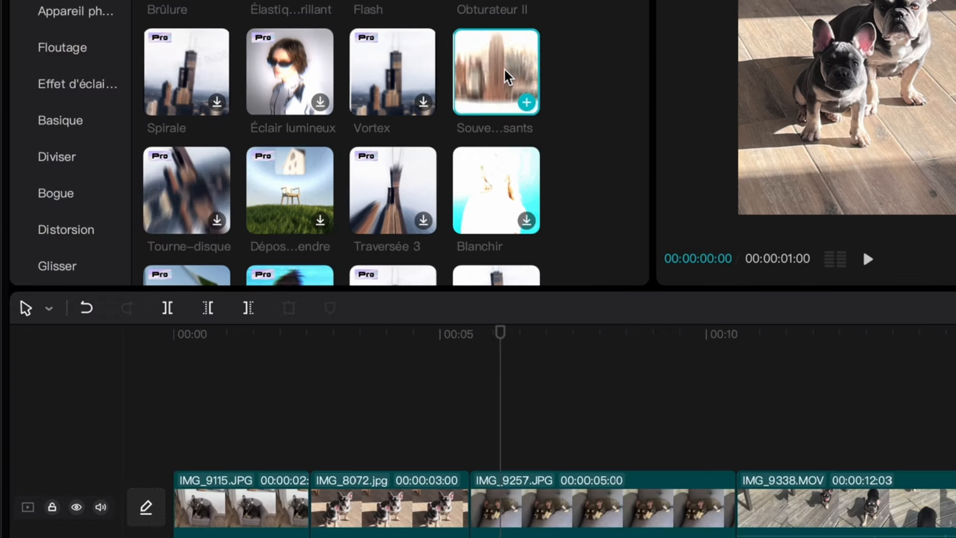
{"action": "left_click_drag", "start_coordinate": [507, 76], "coordinate": [295, 509]}
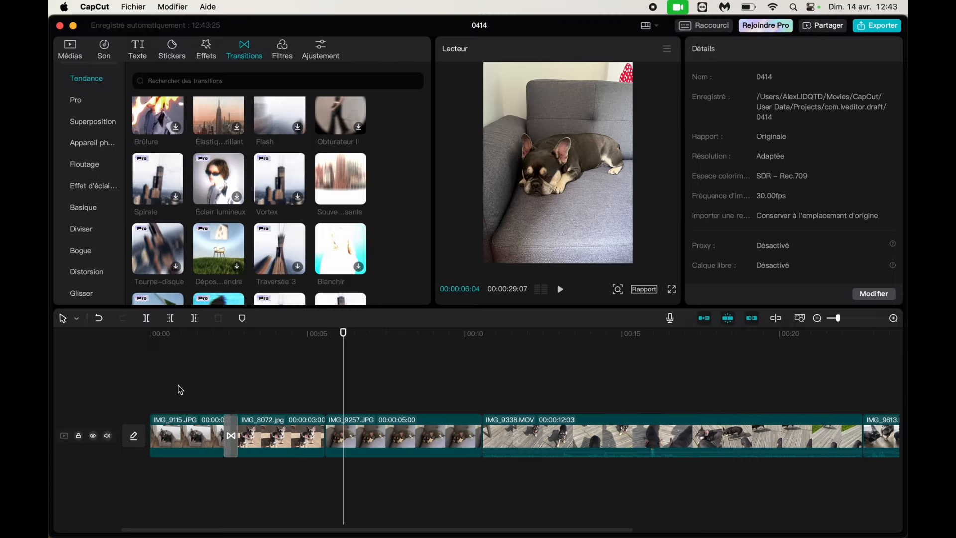
Play the timeline from about one second in to preview the transition between the first two clips.
{"action": "left_click", "coordinate": [303, 299]}
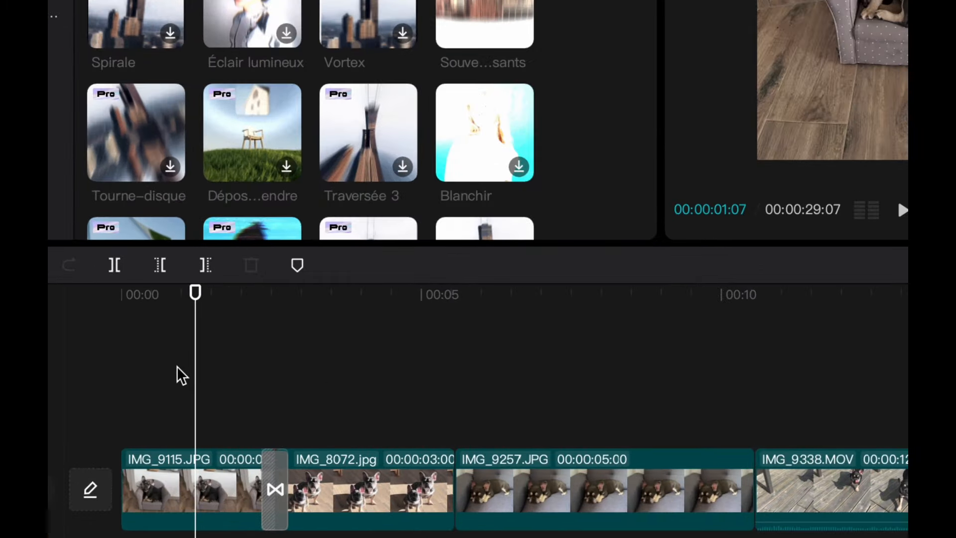
{"action": "left_click", "coordinate": [177, 379]}
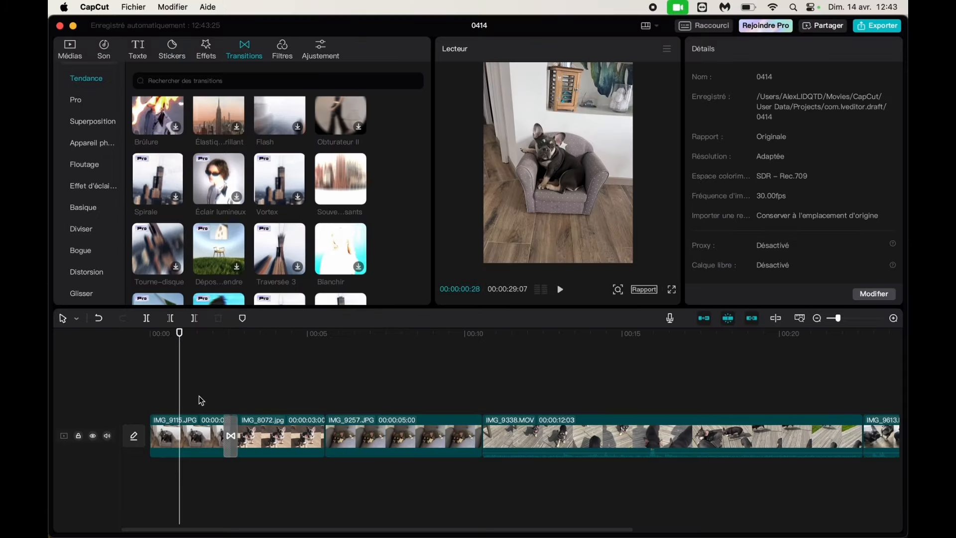
{"action": "key", "text": "space"}
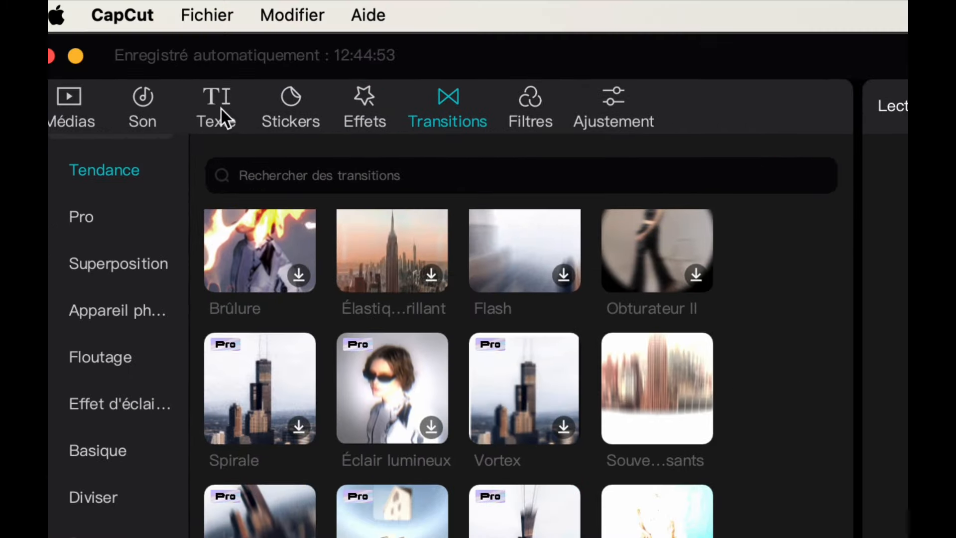
Place the "STREET INTERVIEW #CAPCUT" text template above the IMG_8072.jpg clip and move it to X -364, Y 1234 in the picture.
{"action": "left_click", "coordinate": [221, 108]}
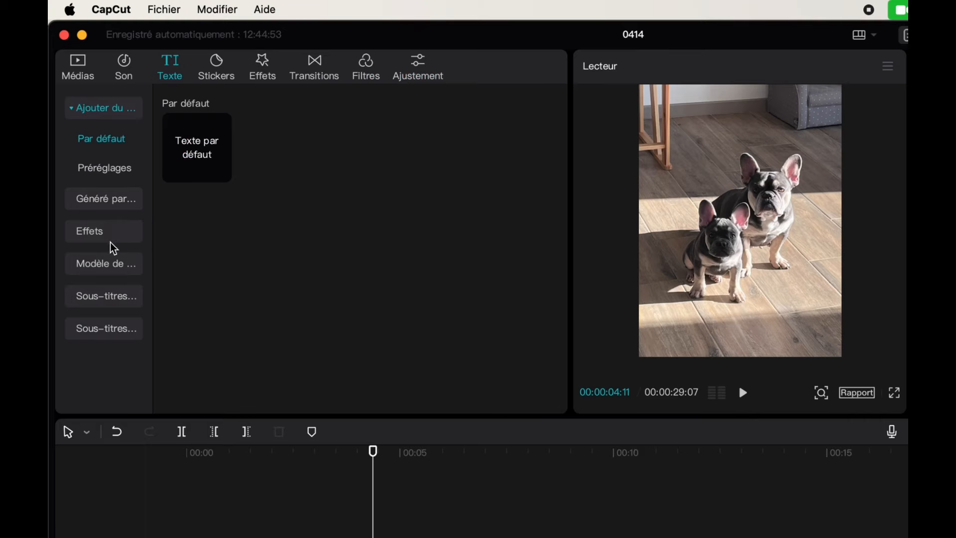
{"action": "left_click", "coordinate": [111, 242]}
{"action": "left_click", "coordinate": [98, 267]}
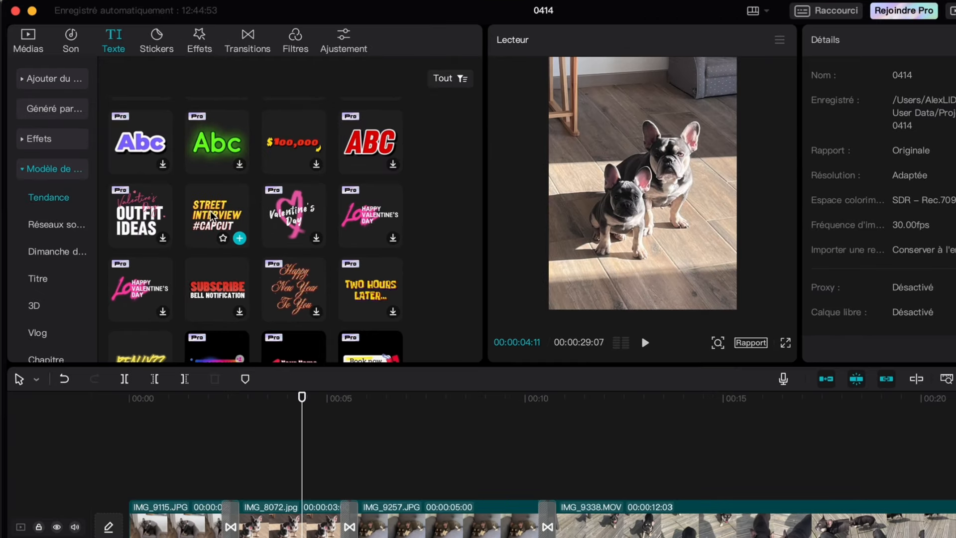
{"action": "left_click", "coordinate": [212, 216]}
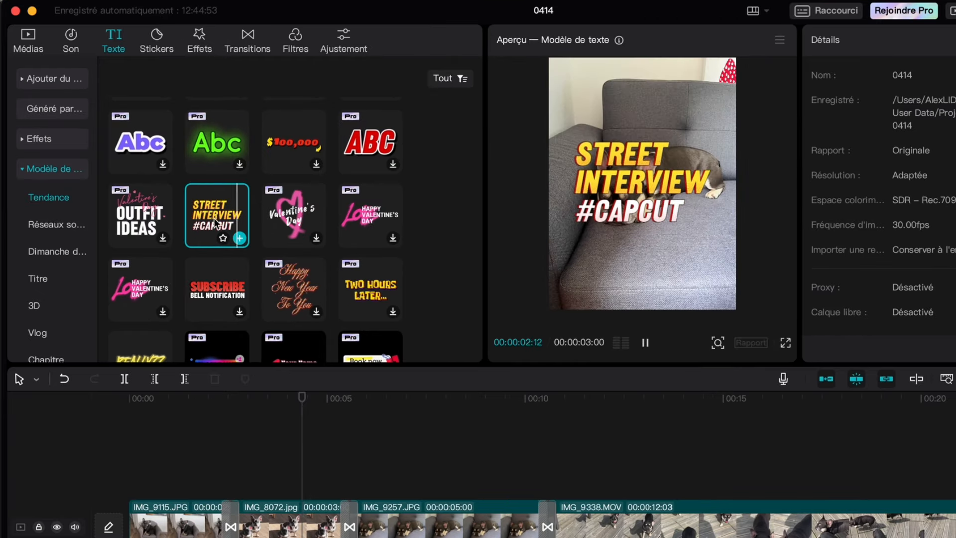
{"action": "left_click_drag", "start_coordinate": [210, 210], "coordinate": [242, 485]}
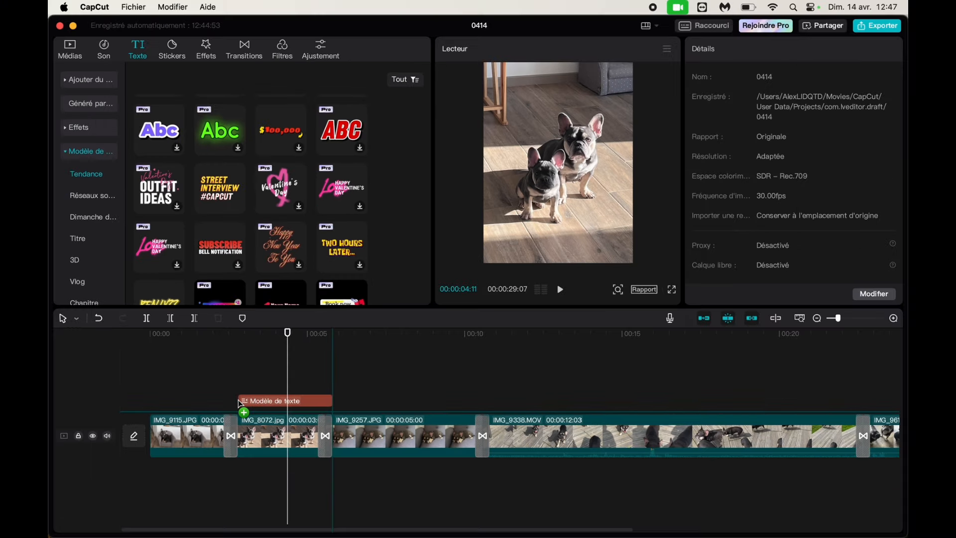
{"action": "left_click_drag", "start_coordinate": [241, 404], "coordinate": [241, 404]}
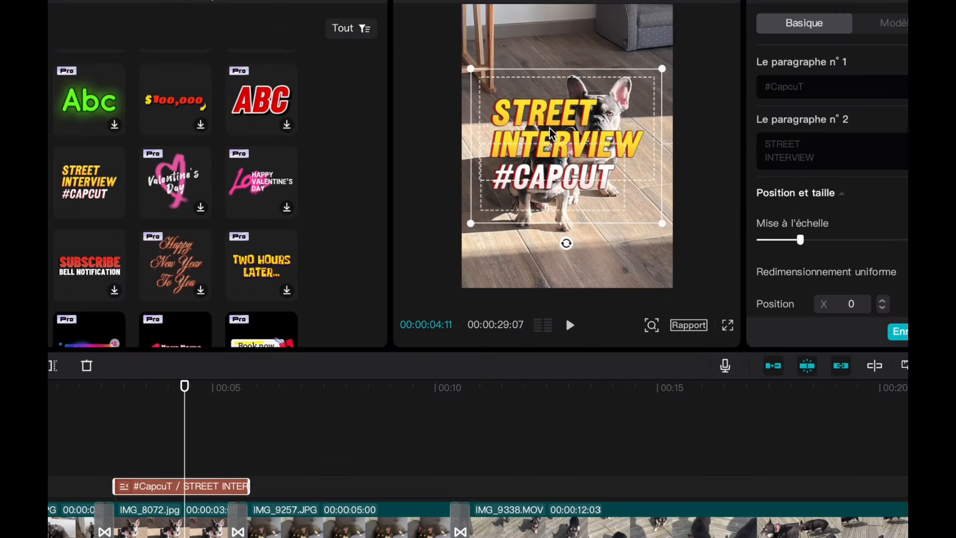
{"action": "left_click_drag", "start_coordinate": [549, 133], "coordinate": [526, 33]}
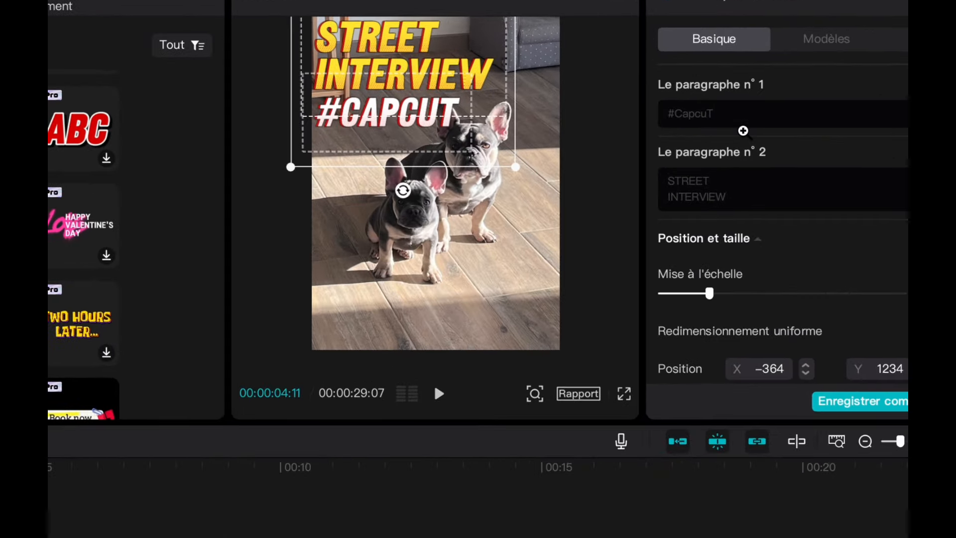
Replace the title's two paragraphs with "Rosie" and "Opale et", and play back the titled part of the sequence.
{"action": "double_click", "coordinate": [825, 87]}
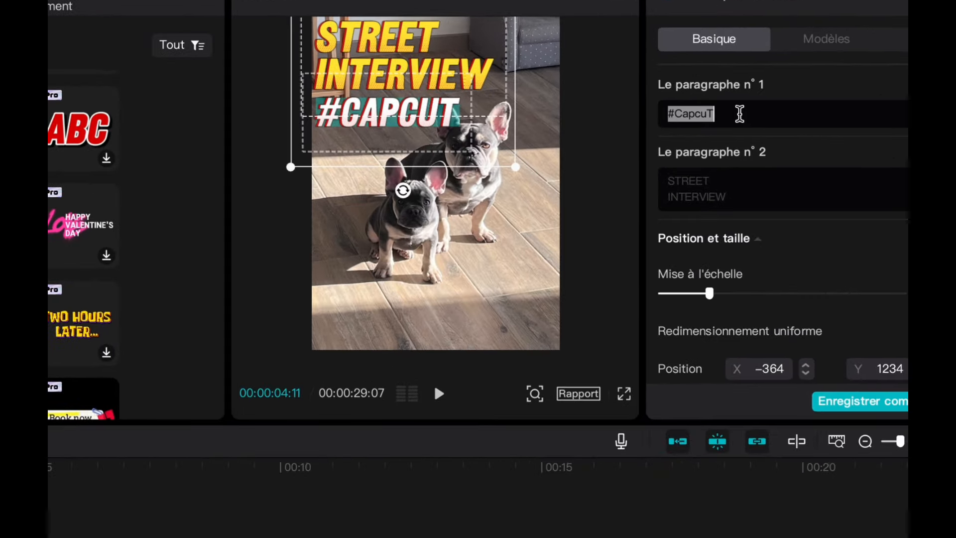
{"action": "left_click", "coordinate": [741, 114]}
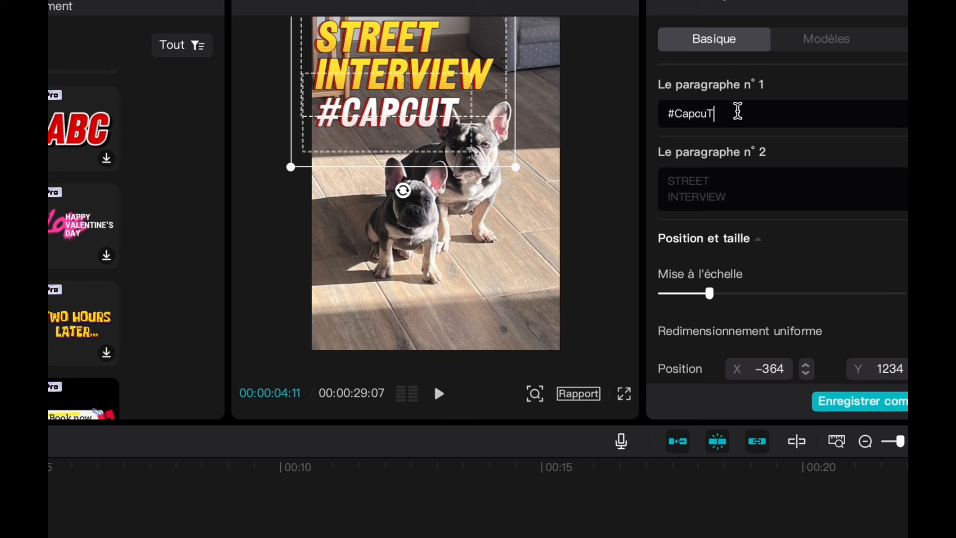
{"action": "double_click", "coordinate": [738, 112]}
{"action": "left_click_drag", "start_coordinate": [715, 114], "coordinate": [651, 120]}
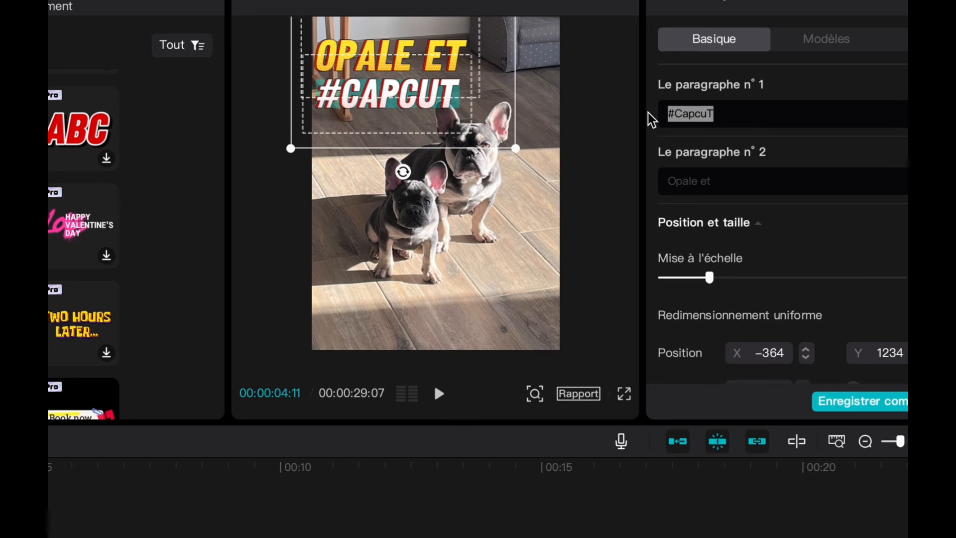
{"action": "type", "text": "Ros"}
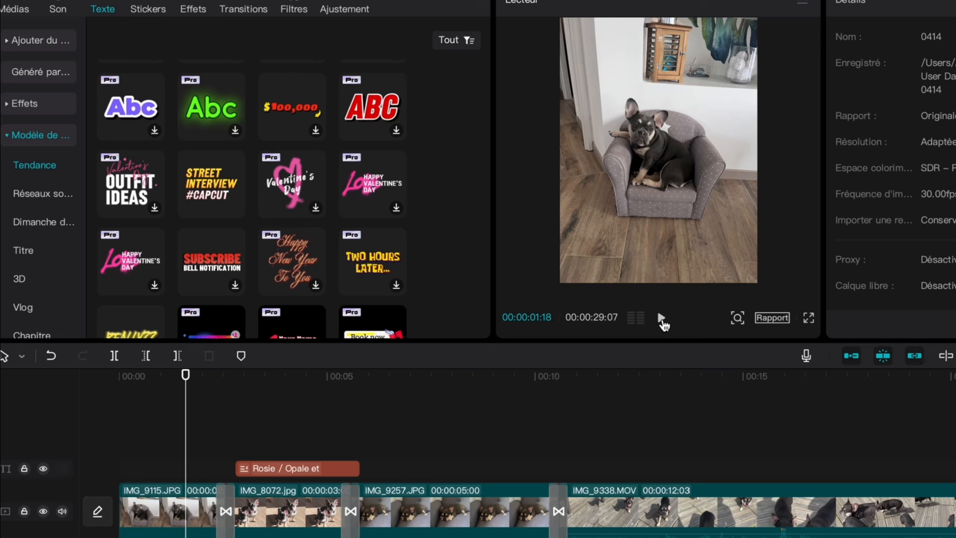
{"action": "left_click", "coordinate": [662, 318]}
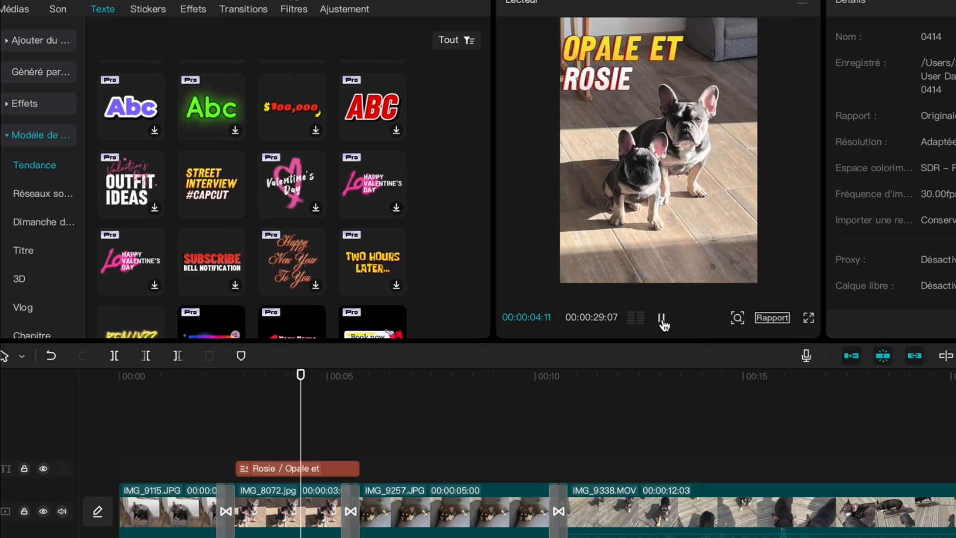
{"action": "left_click", "coordinate": [662, 318]}
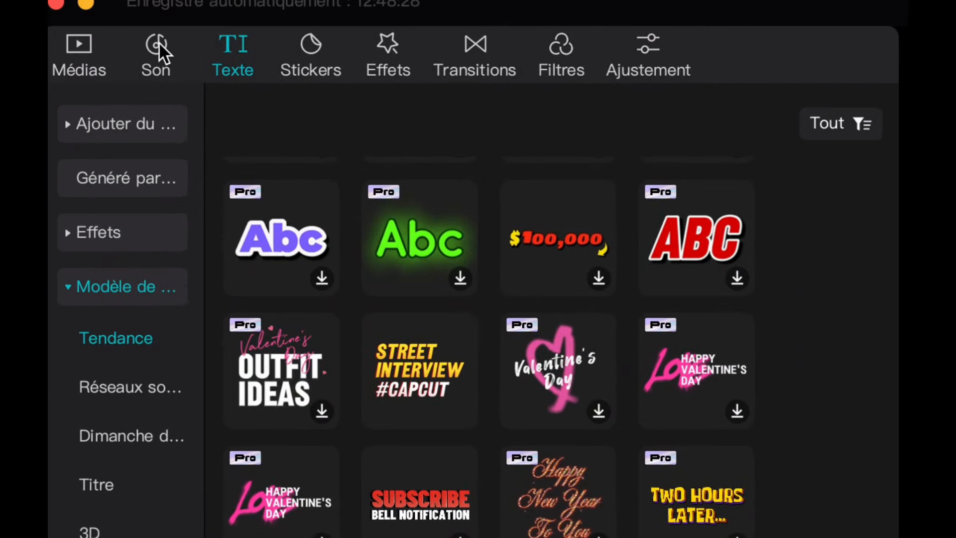
Add the music track "Urban lounge style BGM(1148490)" at the start of the timeline and play back the opening of the sequence.
{"action": "left_click", "coordinate": [158, 41]}
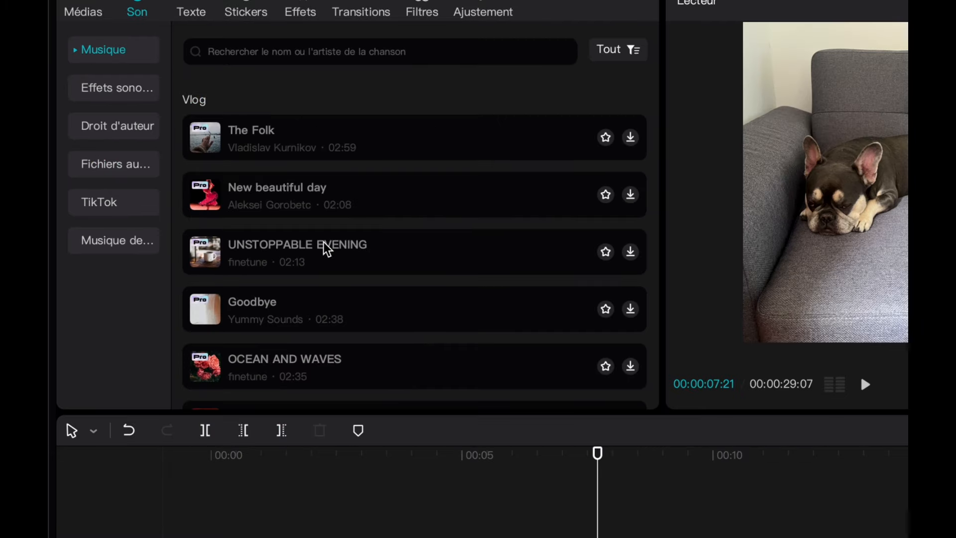
{"action": "scroll", "coordinate": [324, 242], "scroll_direction": "down", "scroll_amount": 6}
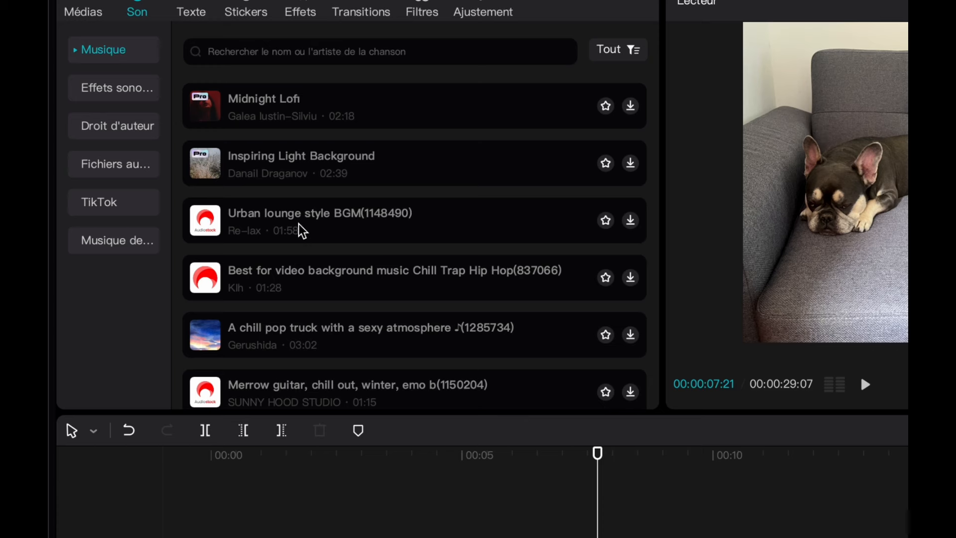
{"action": "scroll", "coordinate": [300, 229], "scroll_direction": "down", "scroll_amount": 1}
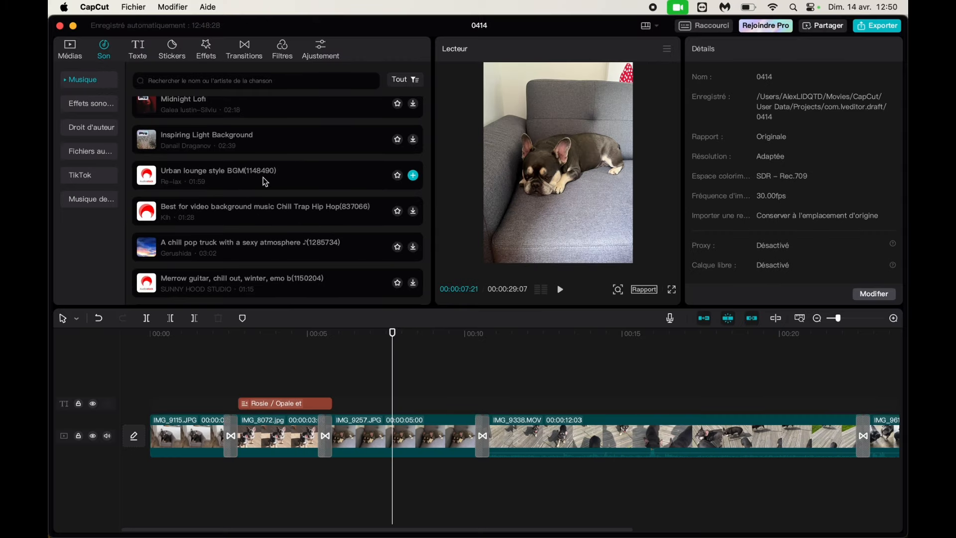
{"action": "left_click", "coordinate": [367, 343]}
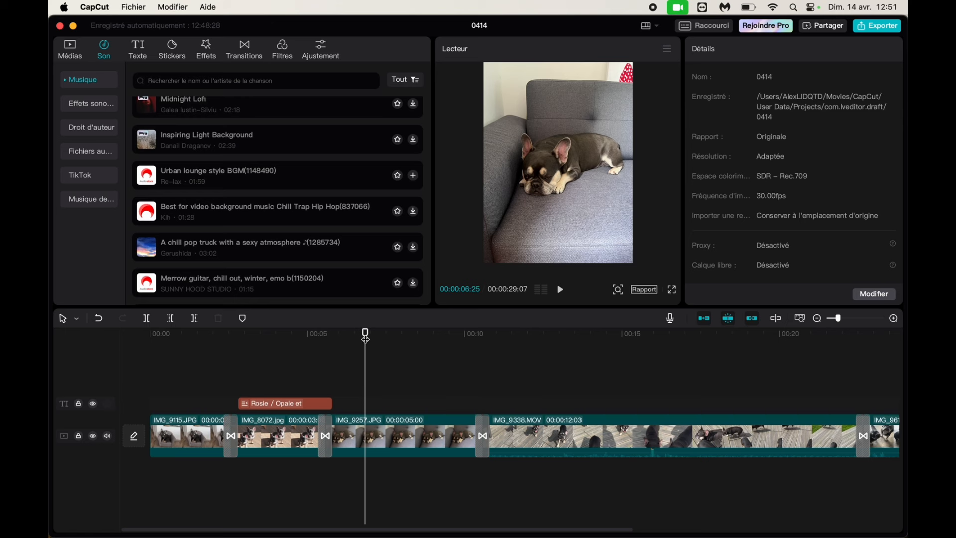
{"action": "left_click_drag", "start_coordinate": [366, 339], "coordinate": [97, 368]}
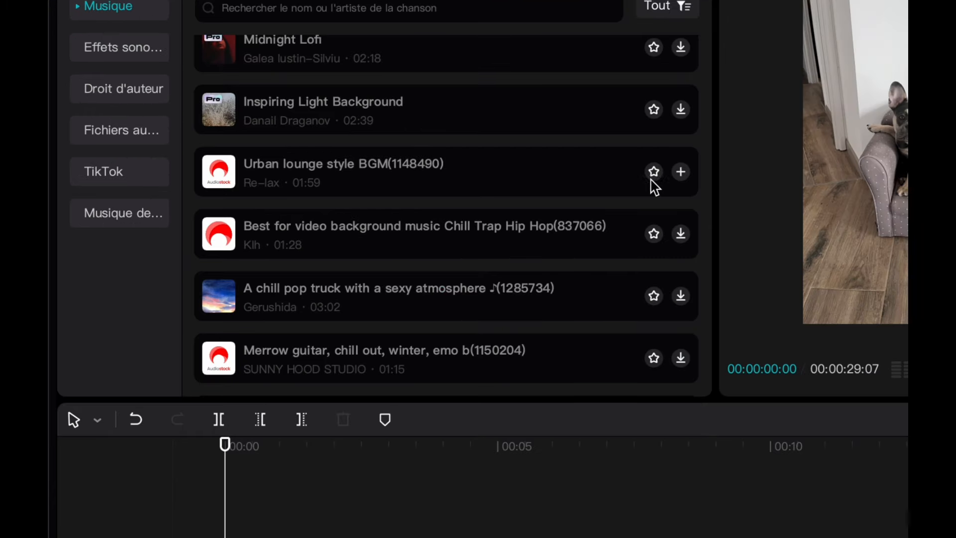
{"action": "left_click", "coordinate": [681, 172]}
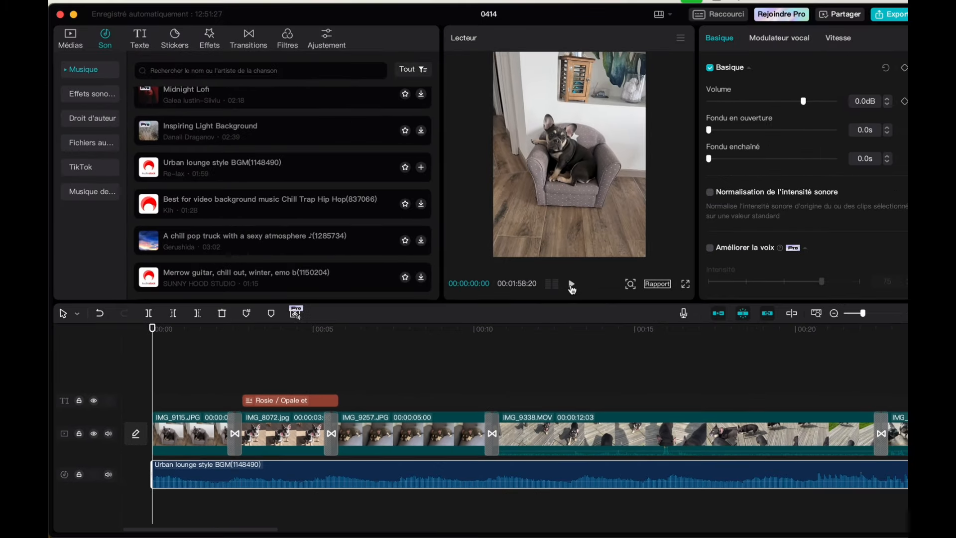
{"action": "left_click", "coordinate": [572, 286]}
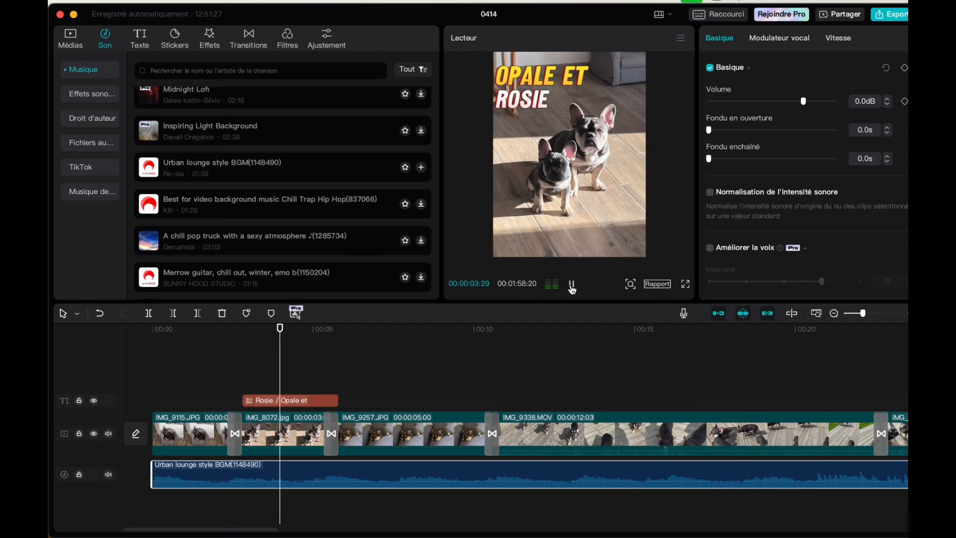
{"action": "left_click", "coordinate": [571, 286]}
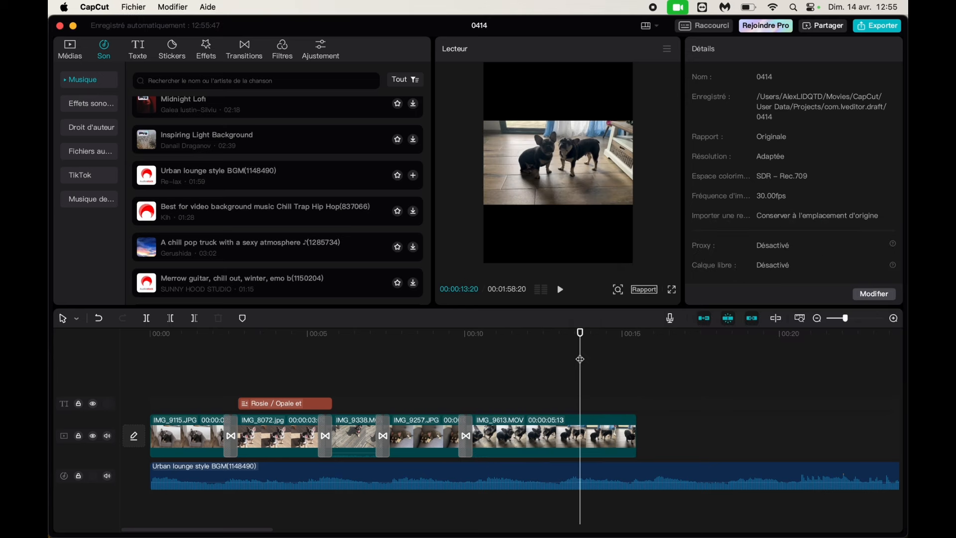
Split the music at 00:00:15:23, just after the last clip, delete the remainder, and fade out about its last 1.5 seconds.
{"action": "left_click_drag", "start_coordinate": [581, 337], "coordinate": [646, 365]}
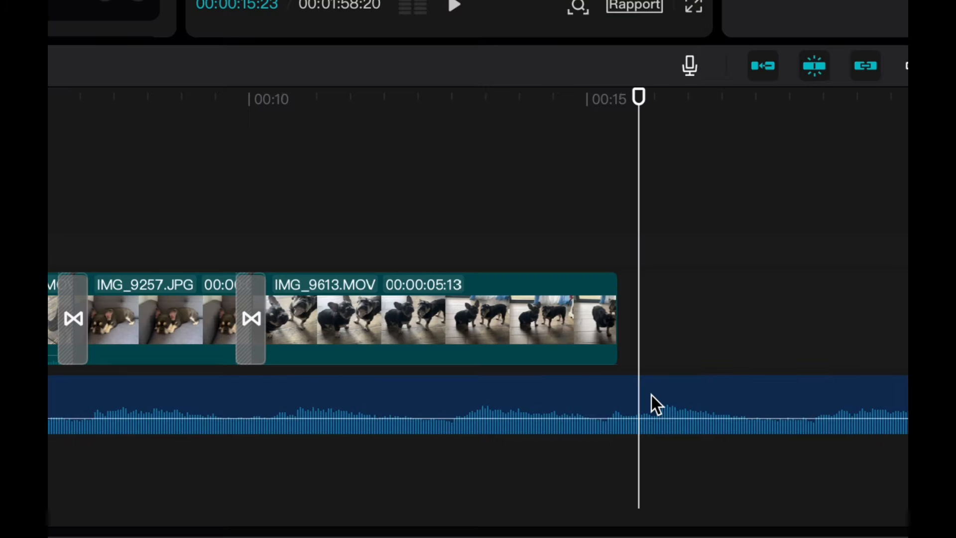
{"action": "left_click", "coordinate": [652, 395]}
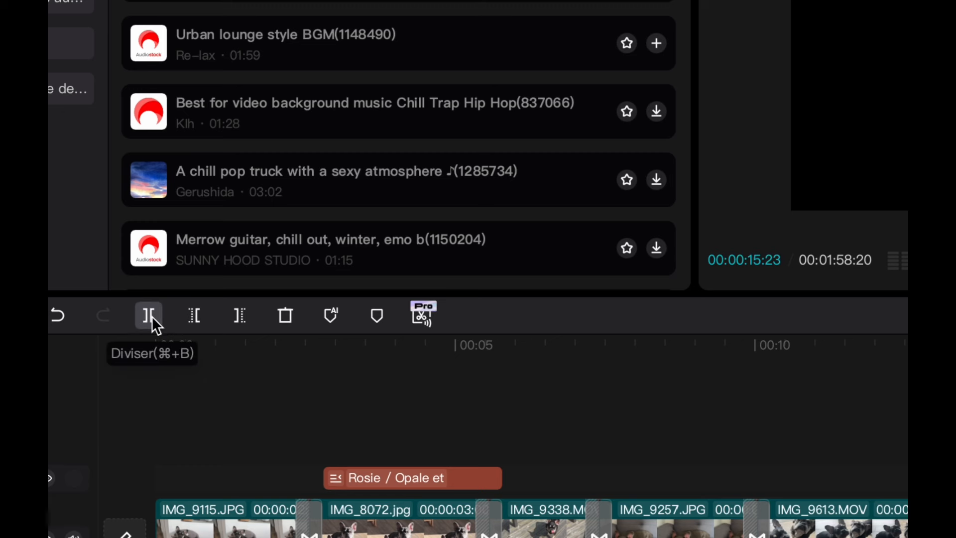
{"action": "left_click", "coordinate": [149, 315]}
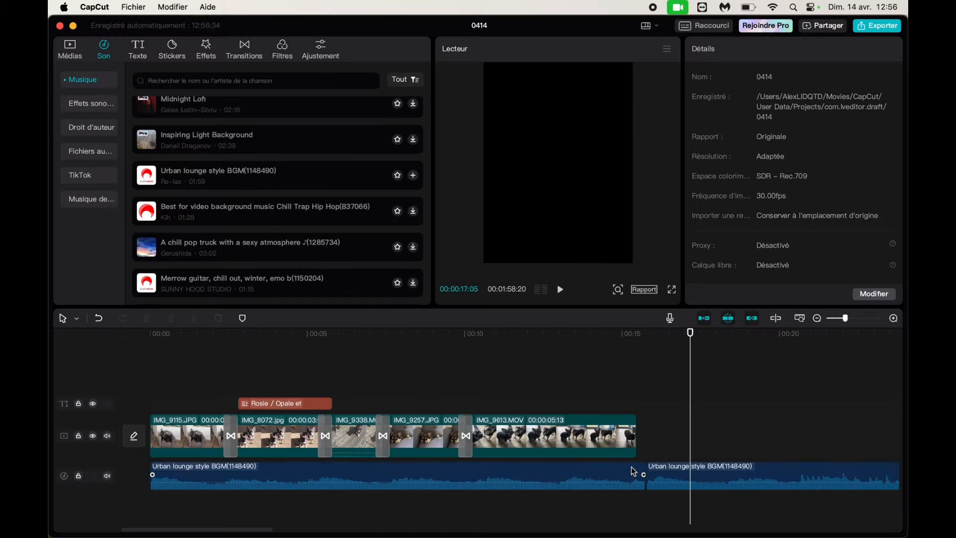
{"action": "left_click", "coordinate": [626, 475]}
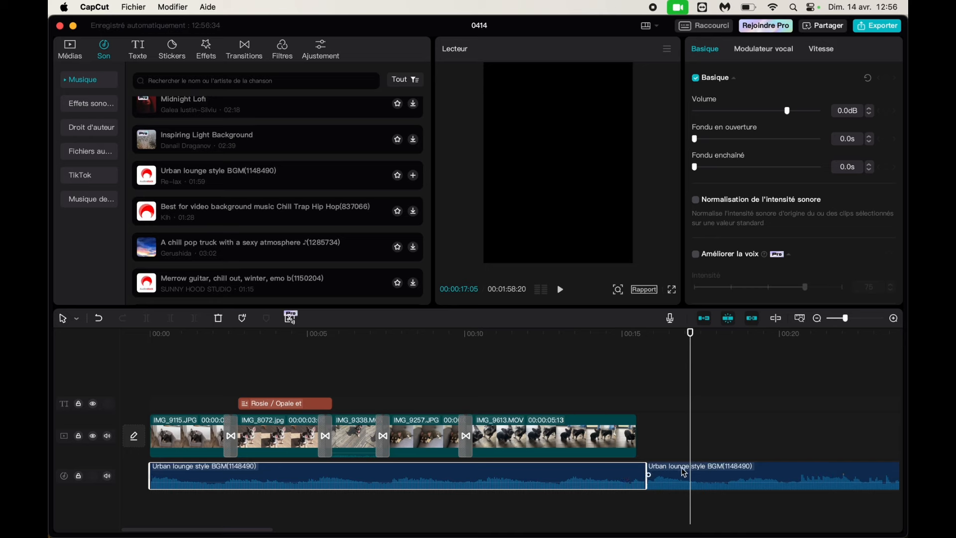
{"action": "left_click", "coordinate": [703, 465]}
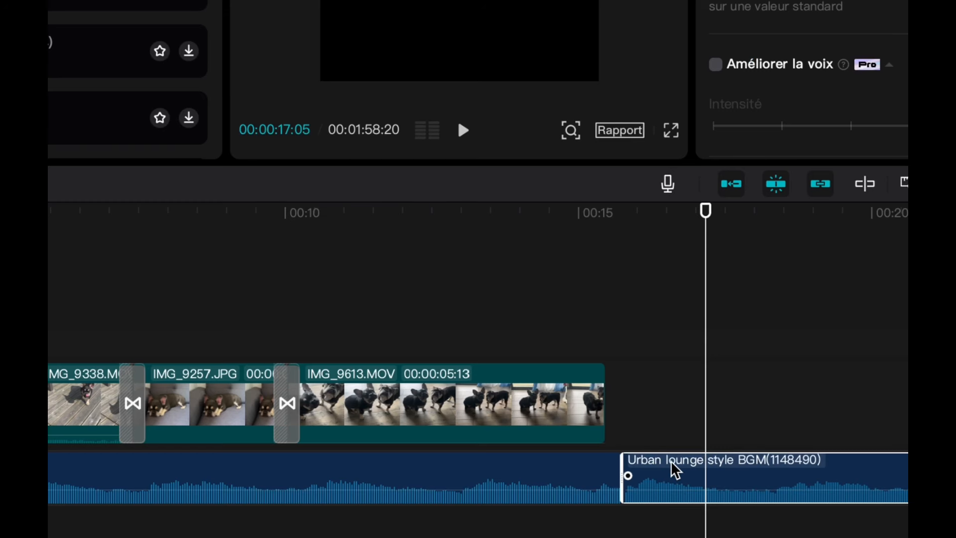
{"action": "right_click", "coordinate": [675, 469]}
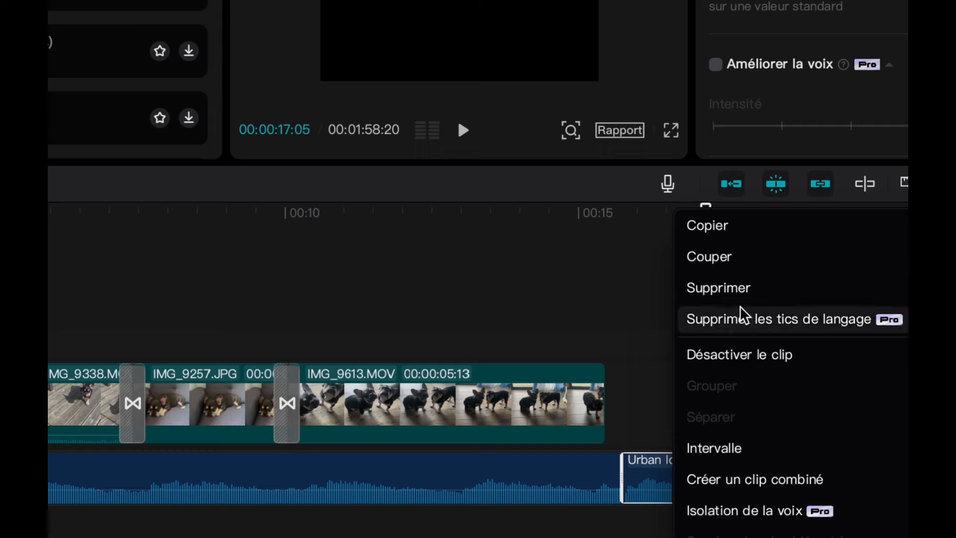
{"action": "left_click", "coordinate": [748, 295]}
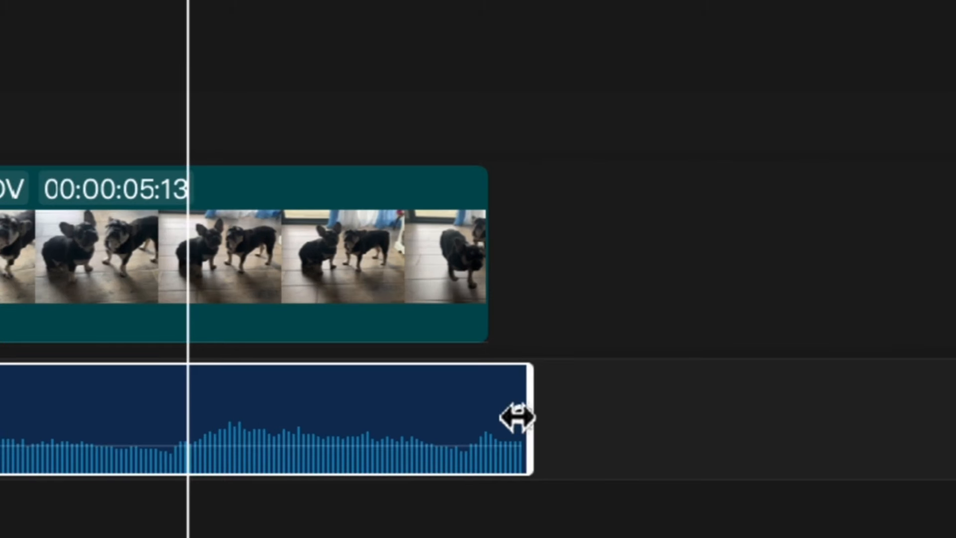
{"action": "left_click_drag", "start_coordinate": [518, 418], "coordinate": [354, 430]}
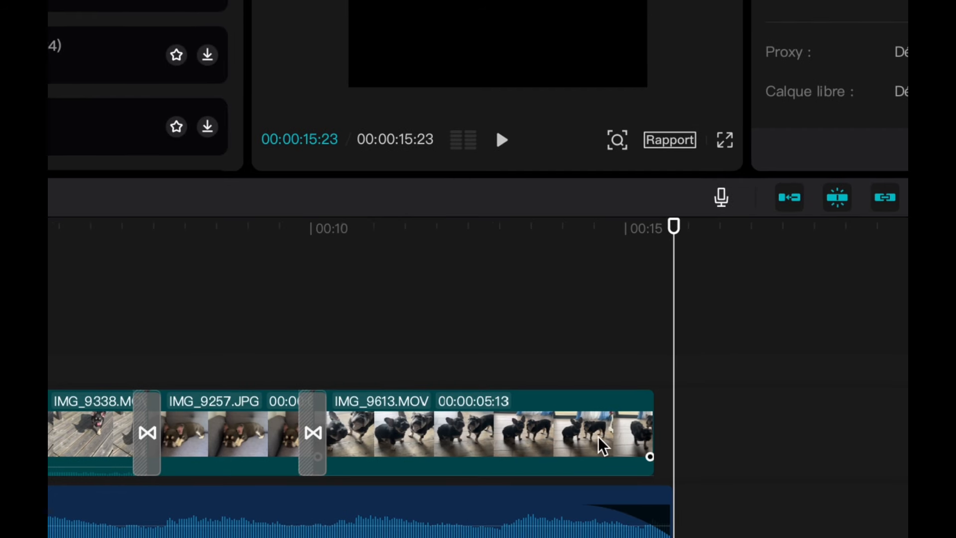
Apply the "Fond…aîné" exit animation to the IMG_9613.MOV clip and preview the ending from 00:00:14:00.
{"action": "left_click", "coordinate": [627, 430]}
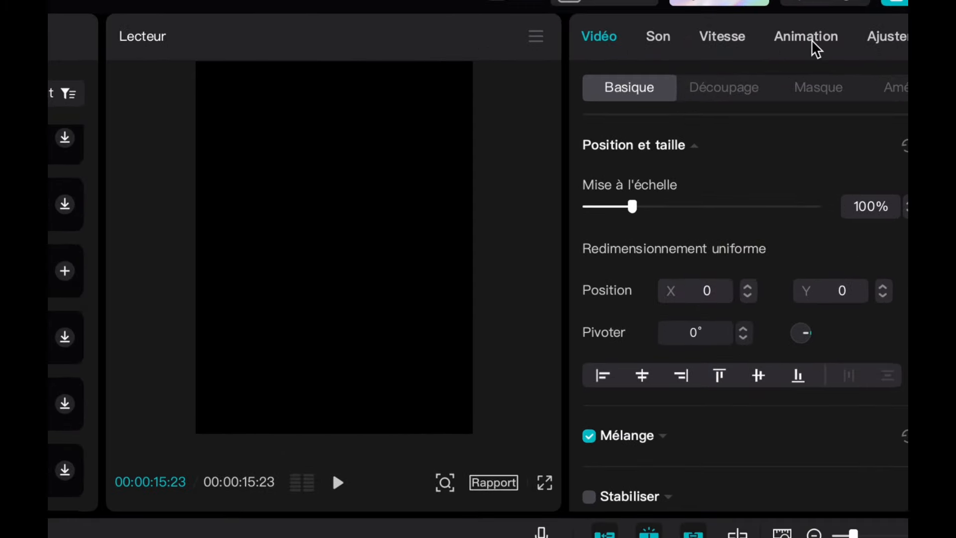
{"action": "left_click", "coordinate": [811, 40]}
{"action": "left_click", "coordinate": [780, 85]}
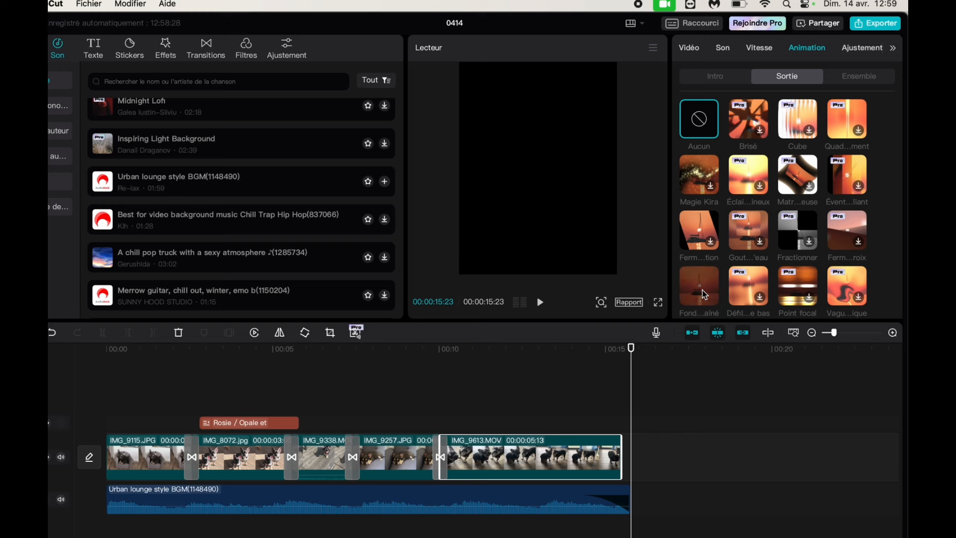
{"action": "left_click", "coordinate": [704, 292]}
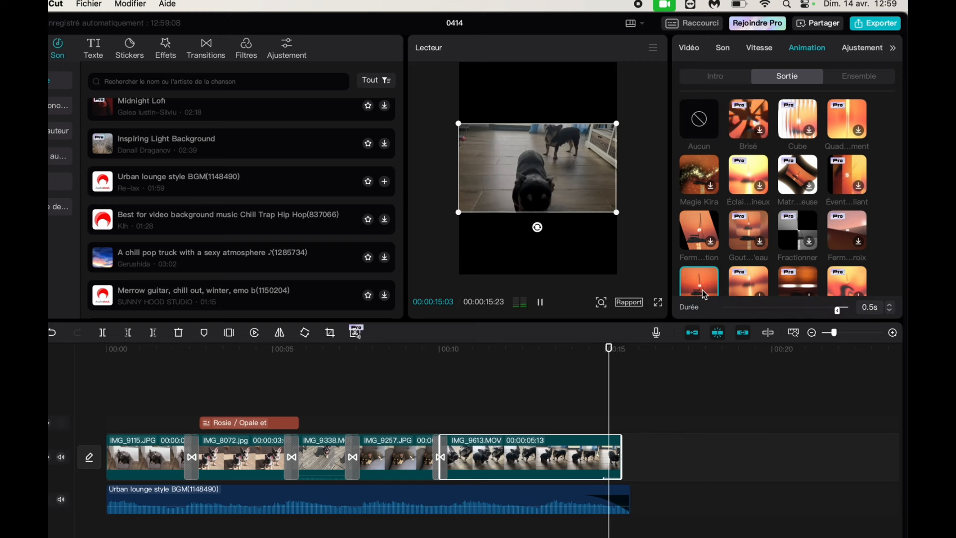
{"action": "left_click", "coordinate": [572, 395]}
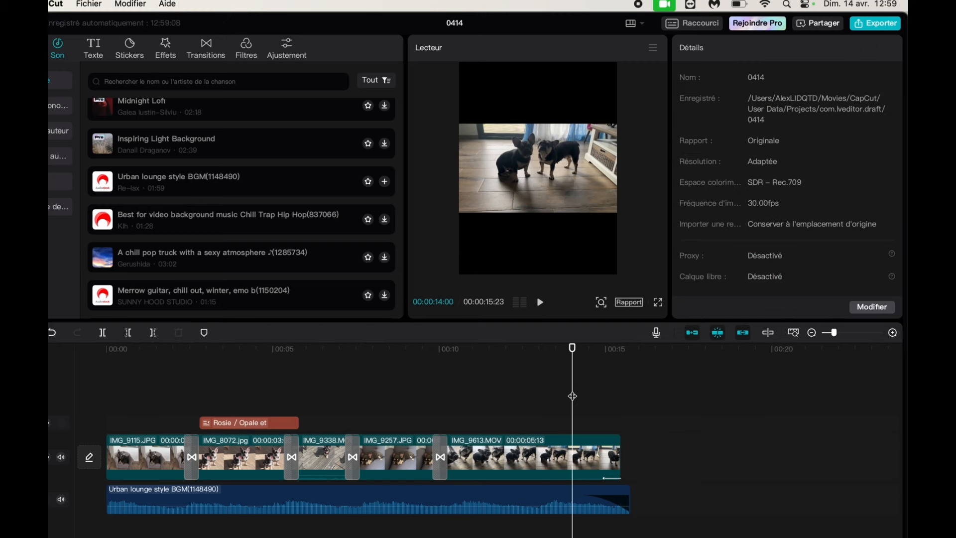
{"action": "key", "text": "space"}
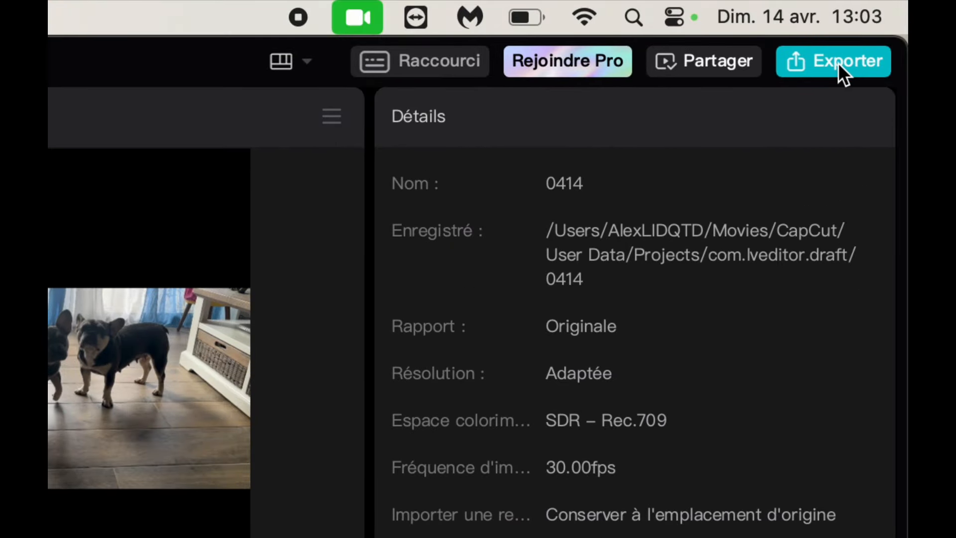
Export the video with the title "Opale et Rosie" to the Montage folder as a 1080P, H.264, 30fps mp4.
{"action": "left_click", "coordinate": [838, 62]}
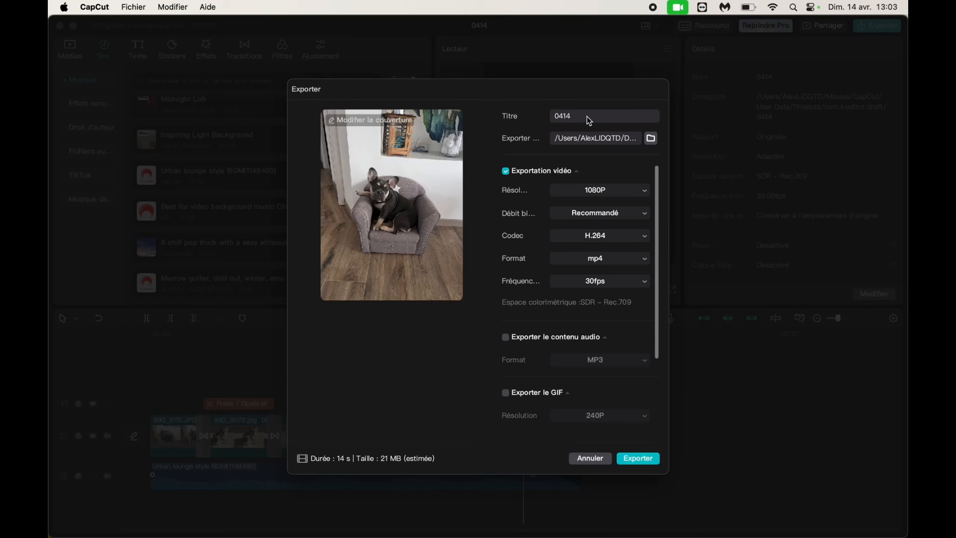
{"action": "double_click", "coordinate": [571, 117]}
{"action": "key", "text": "BackSpace"}
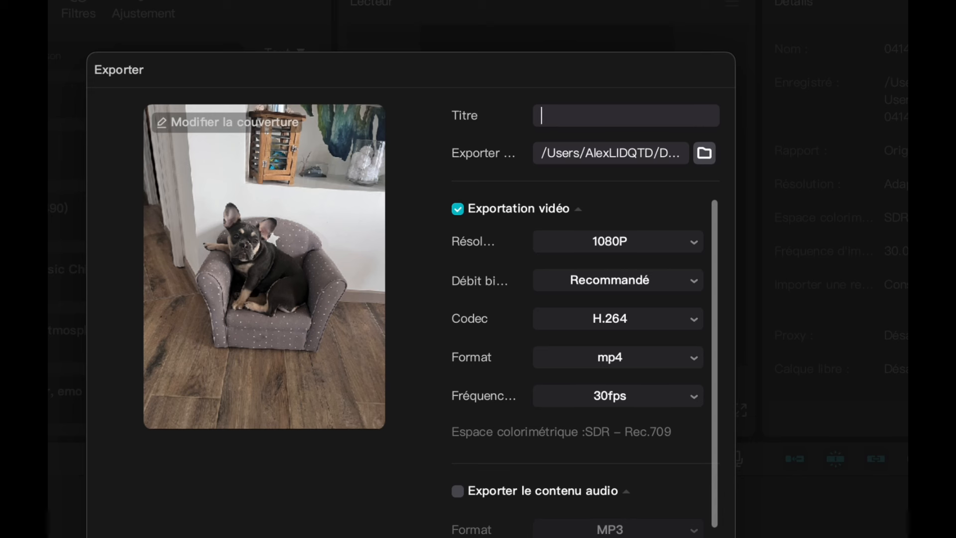
{"action": "type", "text": "Opale et Rosie"}
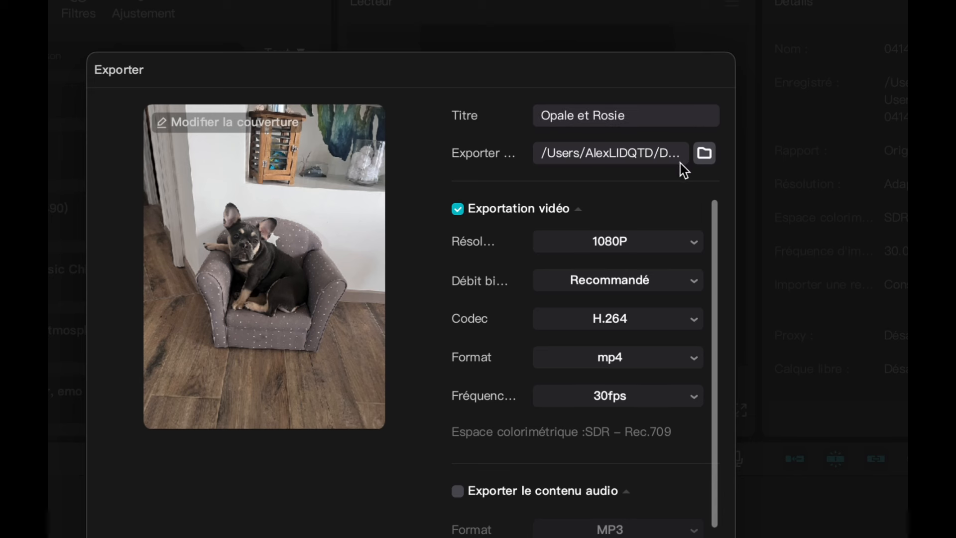
{"action": "left_click", "coordinate": [704, 154]}
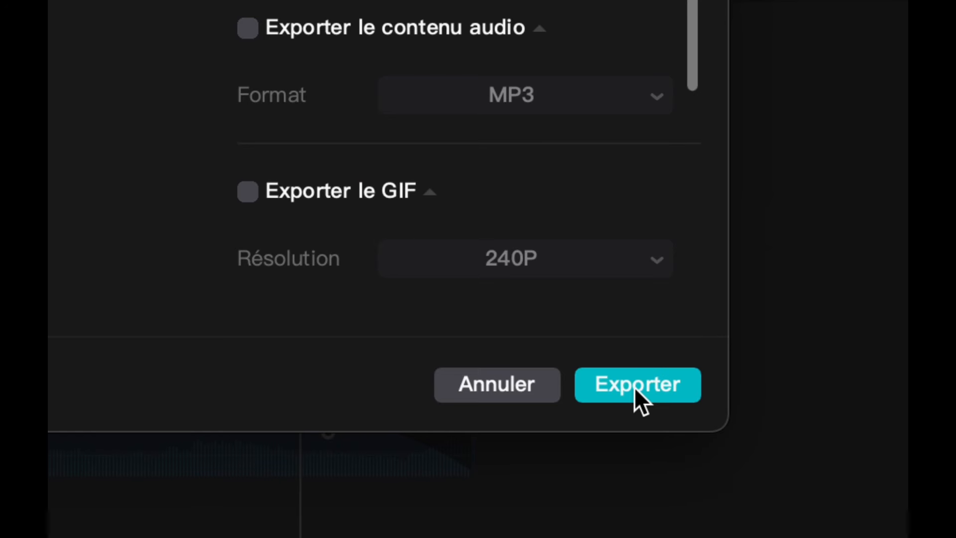
{"action": "left_click", "coordinate": [630, 382]}
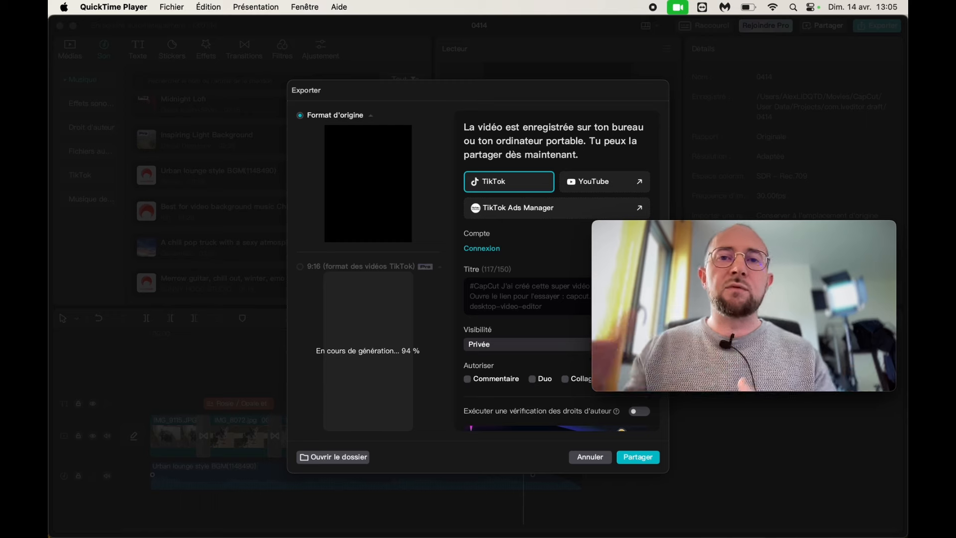
Dismiss the sharing options and preview the exported Opale et Rosie.mp4 from the Montage folder in Finder.
{"action": "left_click", "coordinate": [592, 444]}
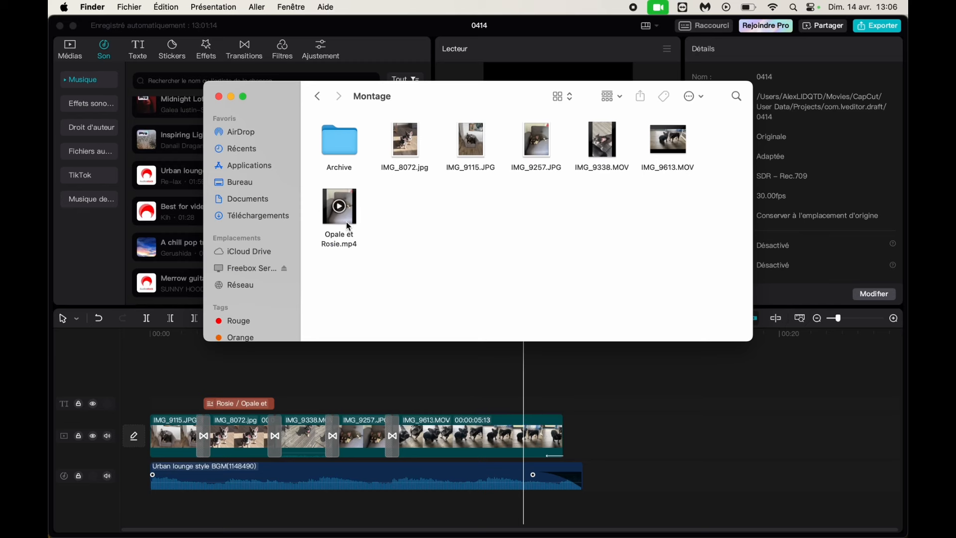
{"action": "left_click", "coordinate": [348, 225]}
{"action": "key", "text": "space"}
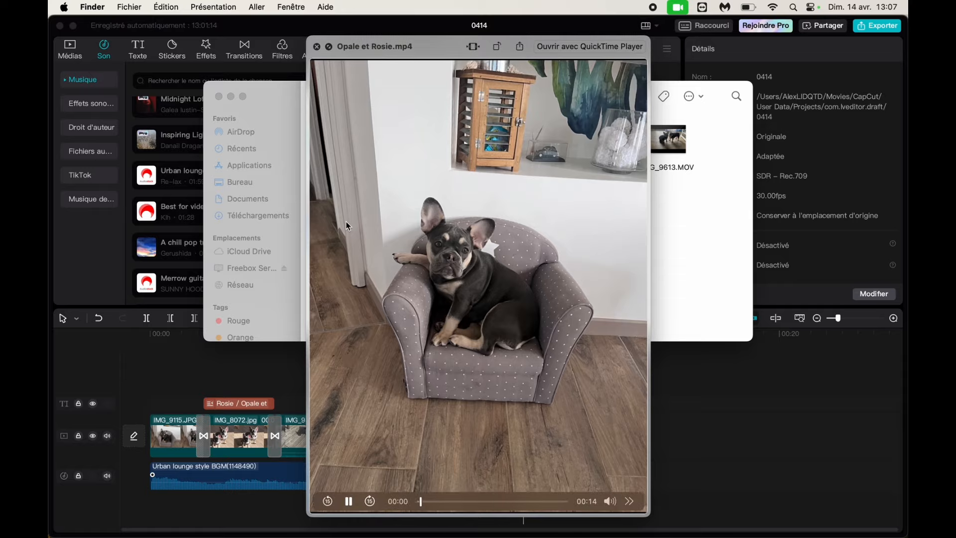